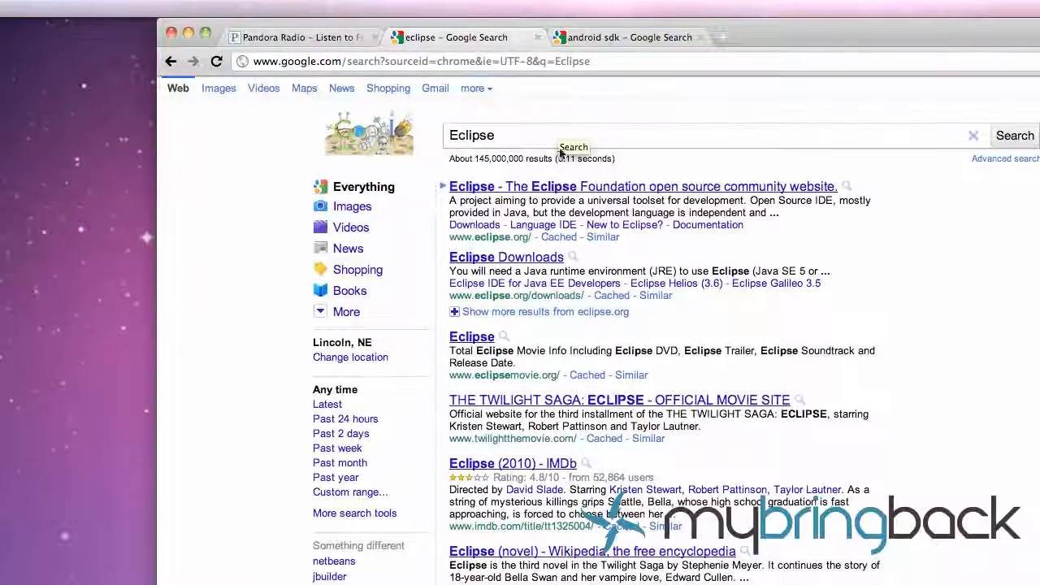
pyautogui.click(574, 189)
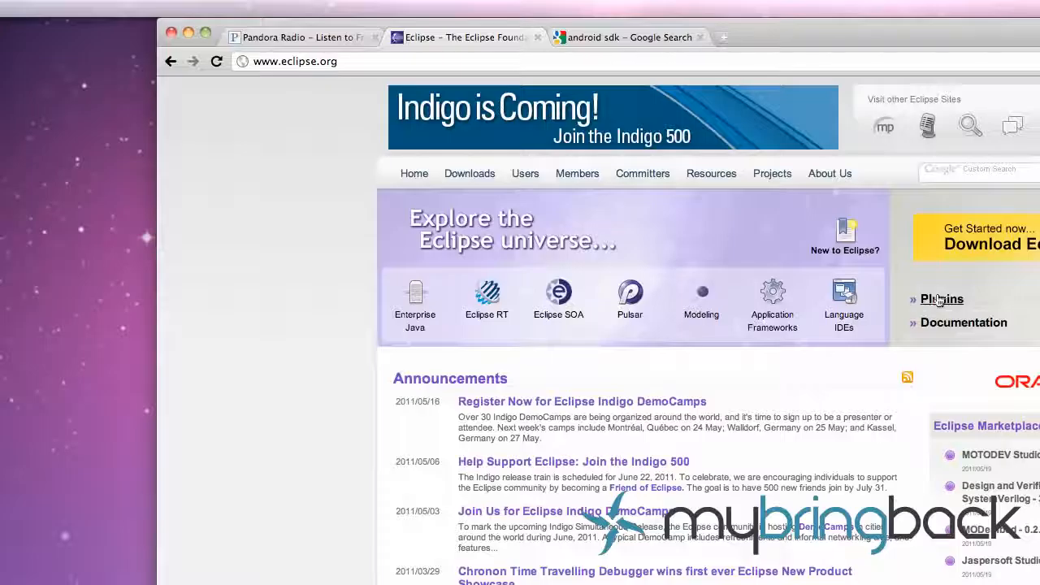
pyautogui.click(170, 61)
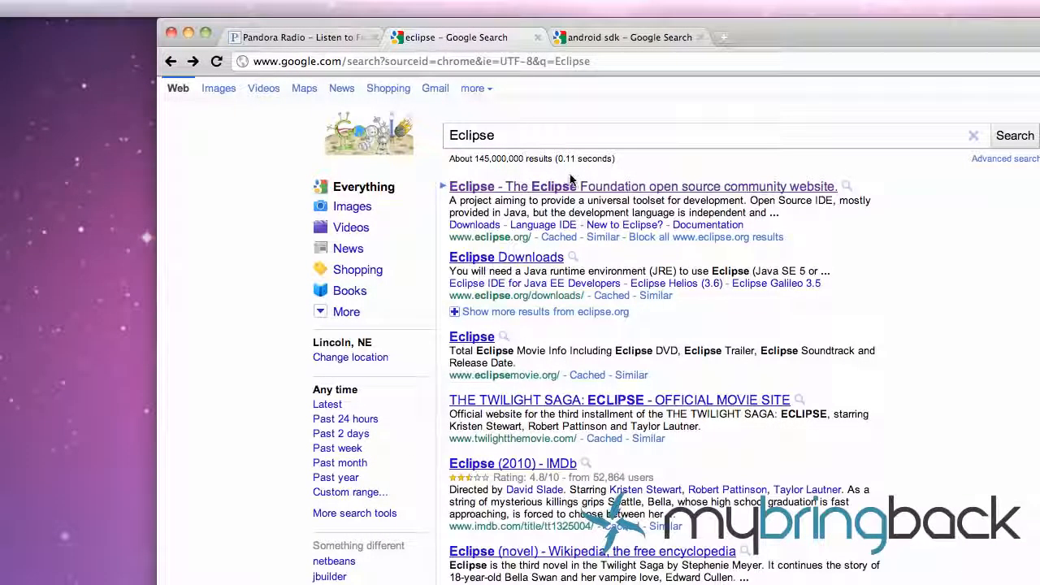
pyautogui.click(557, 144)
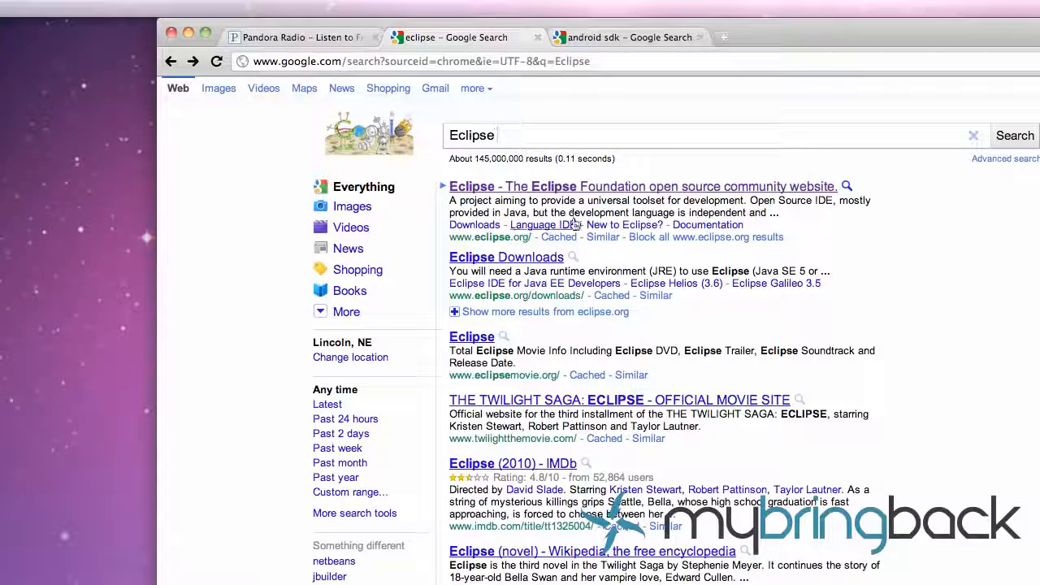
# From Eclipse Downloads, download the Mac OS X 64 Bit package of Eclipse IDE for Java Developers through the Georgia Tech Software Library mirror
pyautogui.click(517, 259)
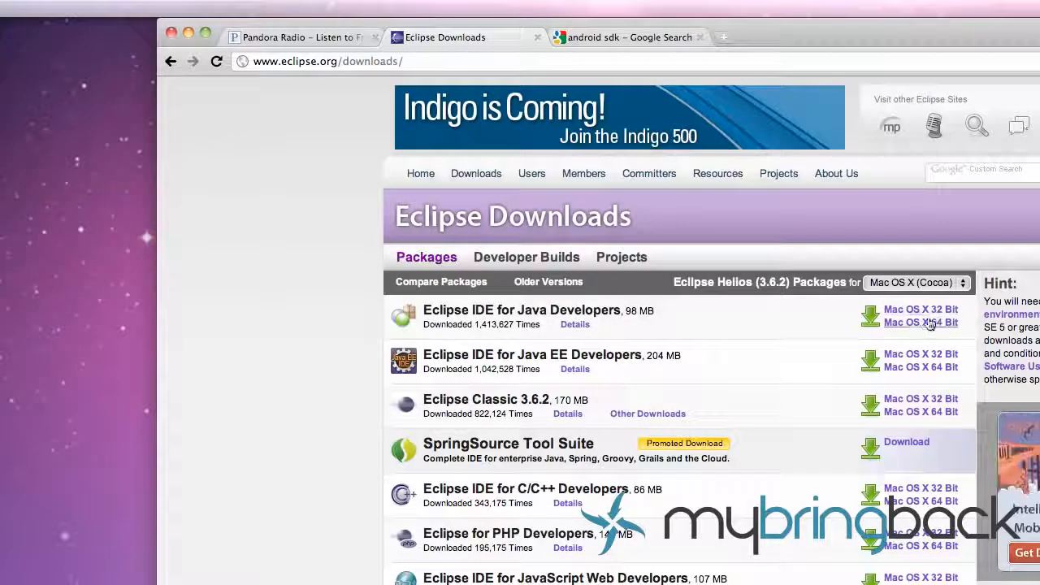
pyautogui.click(917, 283)
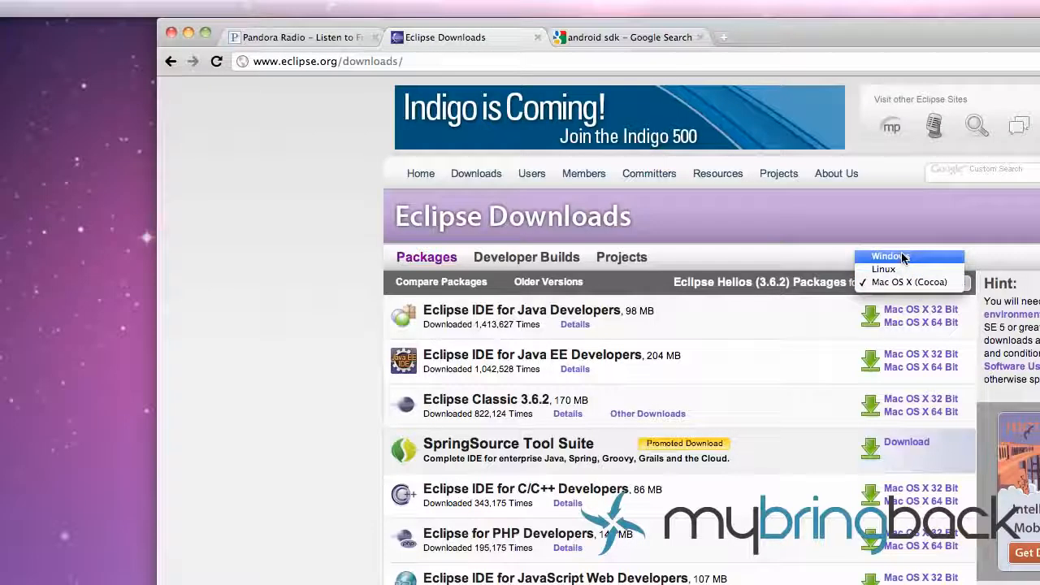
pyautogui.click(904, 257)
pyautogui.click(902, 283)
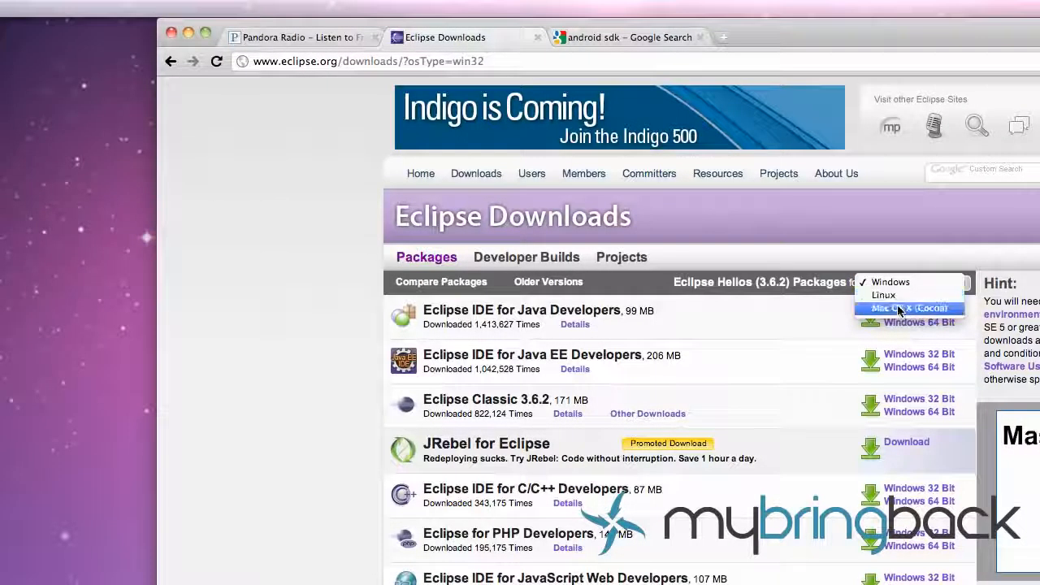
pyautogui.click(902, 306)
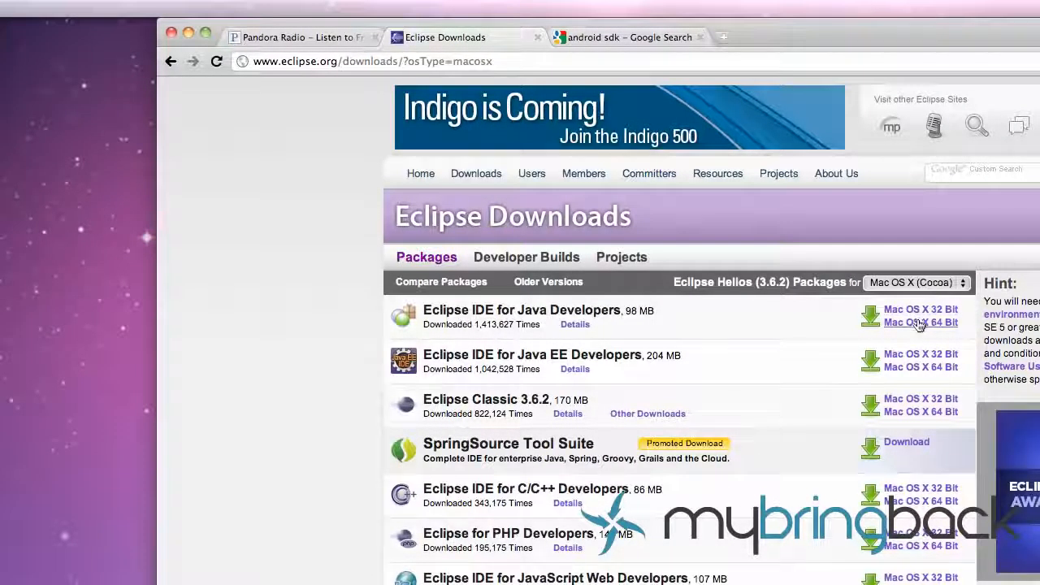
pyautogui.click(921, 323)
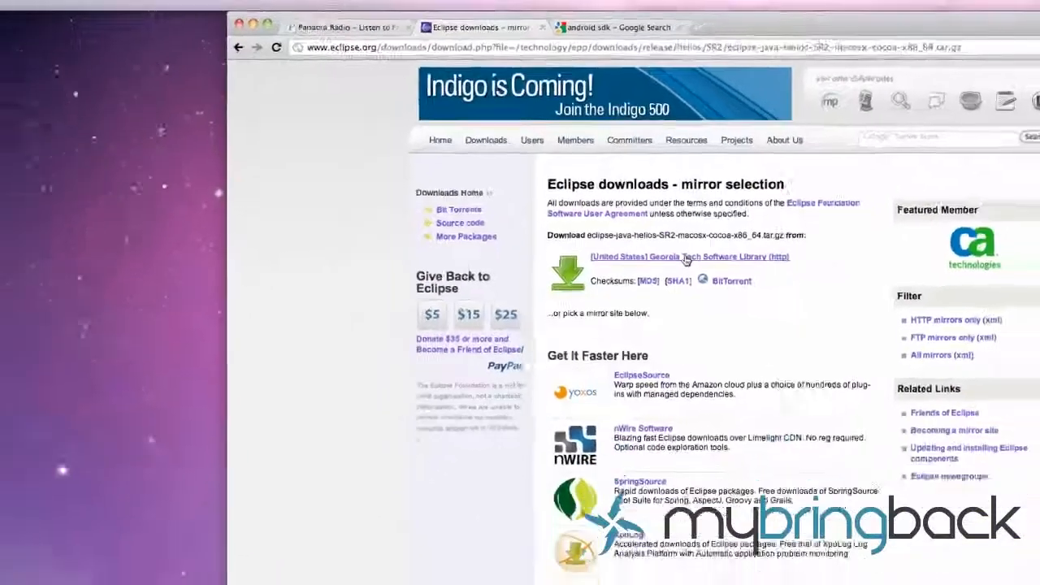
pyautogui.click(685, 257)
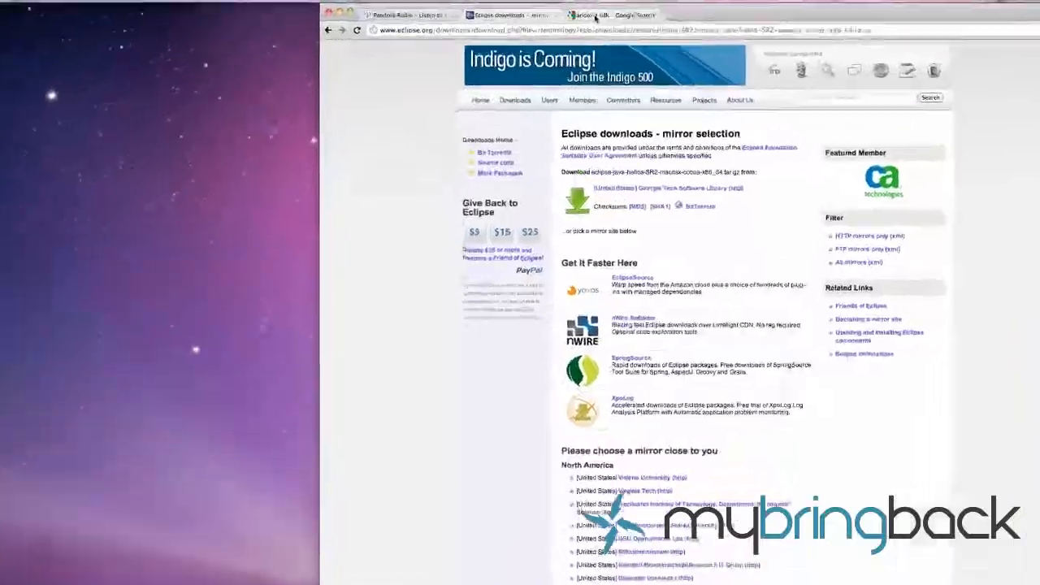
# Open the Android SDK download page from the android SDK search results and download android-sdk_r11-mac_x86.zip for Mac OS X
pyautogui.click(579, 11)
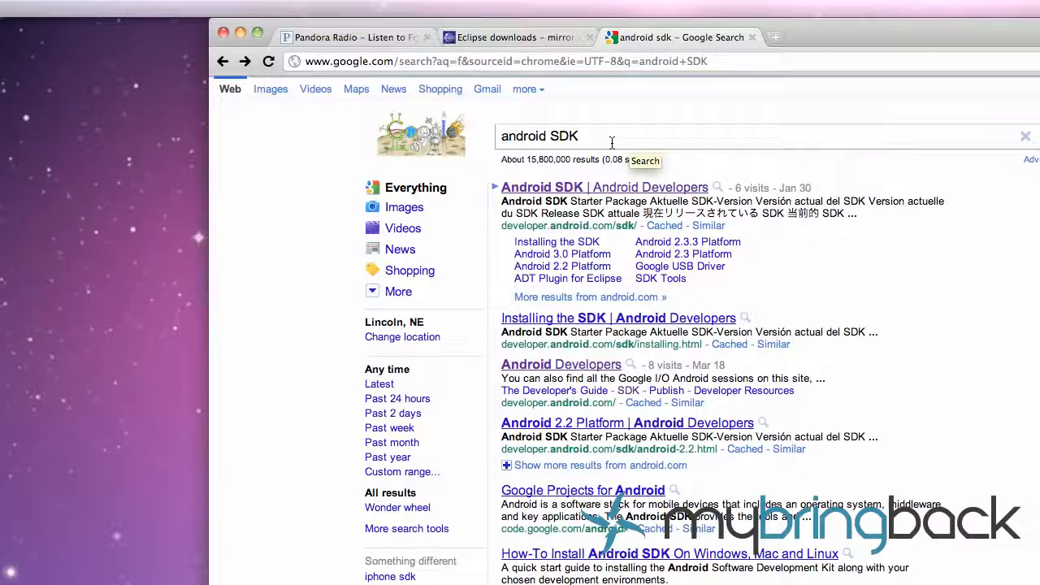
pyautogui.click(612, 143)
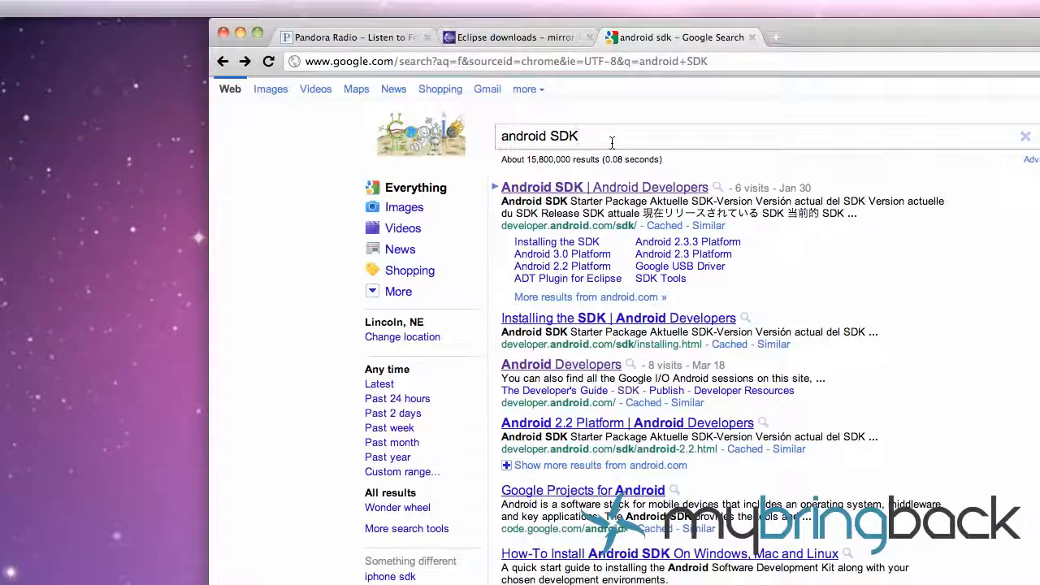
pyautogui.click(623, 189)
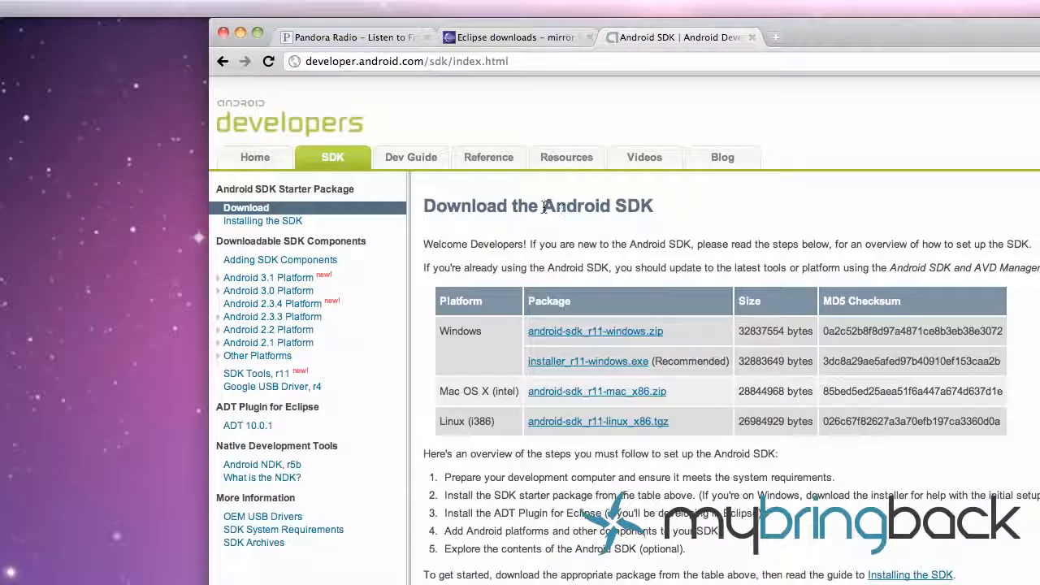
pyautogui.moveTo(542, 205); pyautogui.dragTo(652, 206)
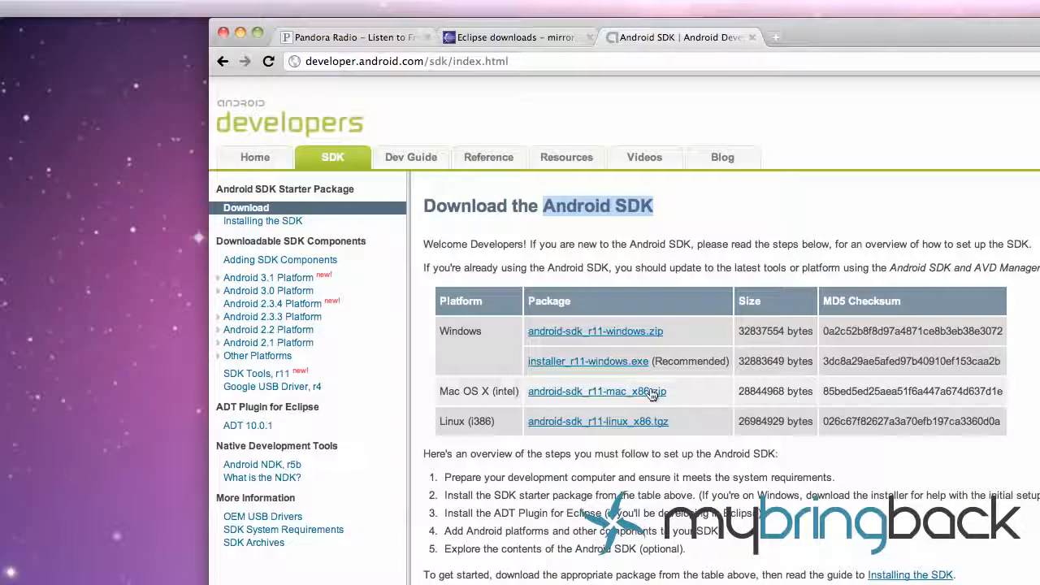
pyautogui.click(591, 393)
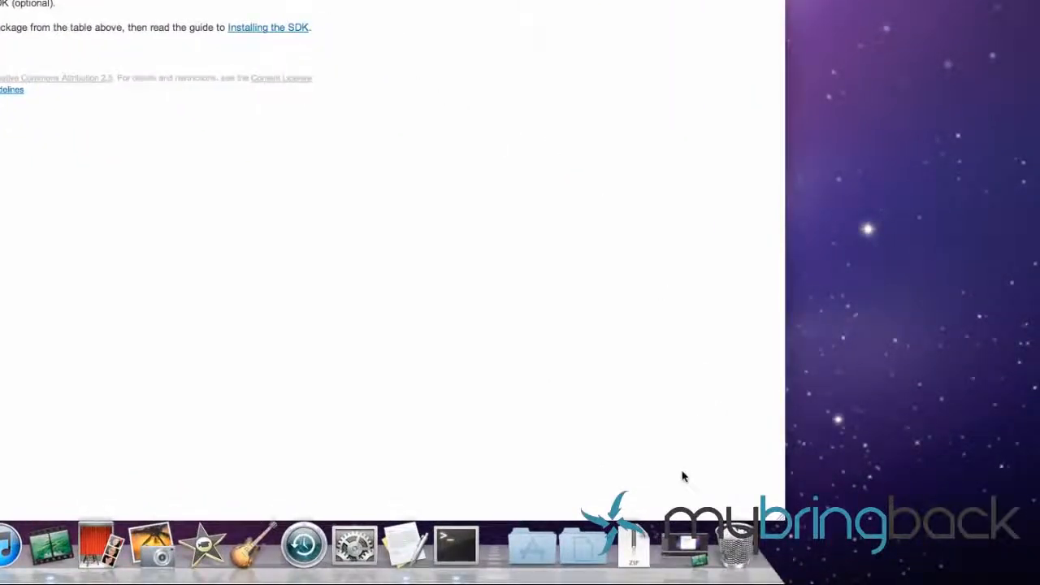
# Unpack the downloaded Android SDK zip and the Eclipse tar.gz archive in the Downloads folder
pyautogui.click(634, 546)
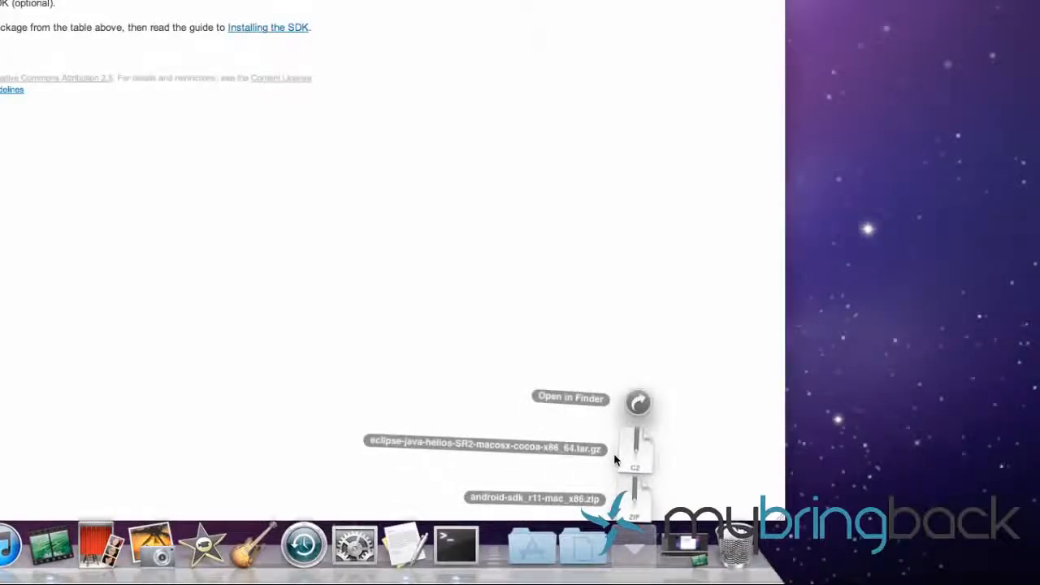
pyautogui.click(635, 490)
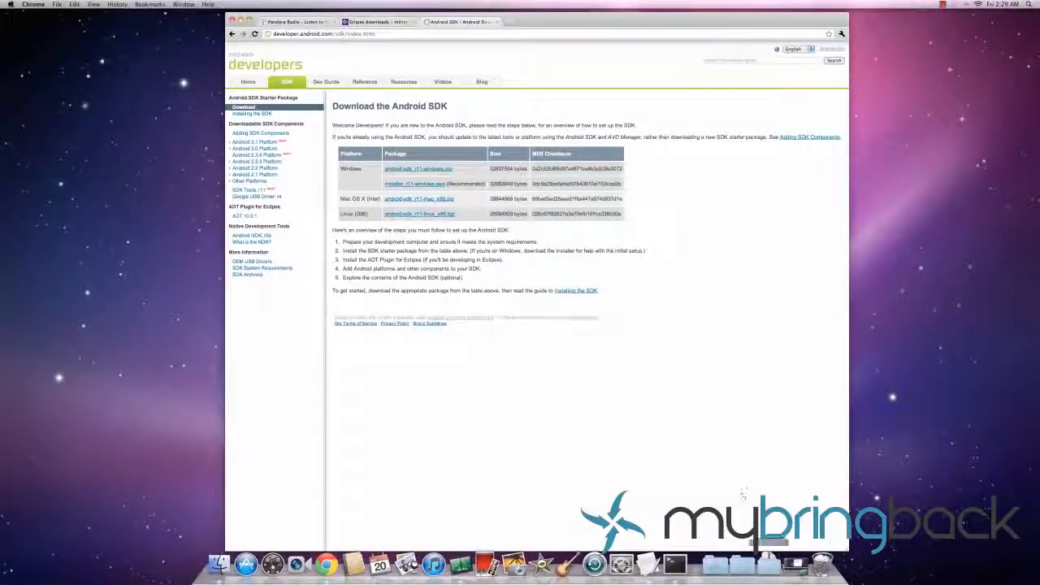
pyautogui.hotkey('ctrl', 'Right')
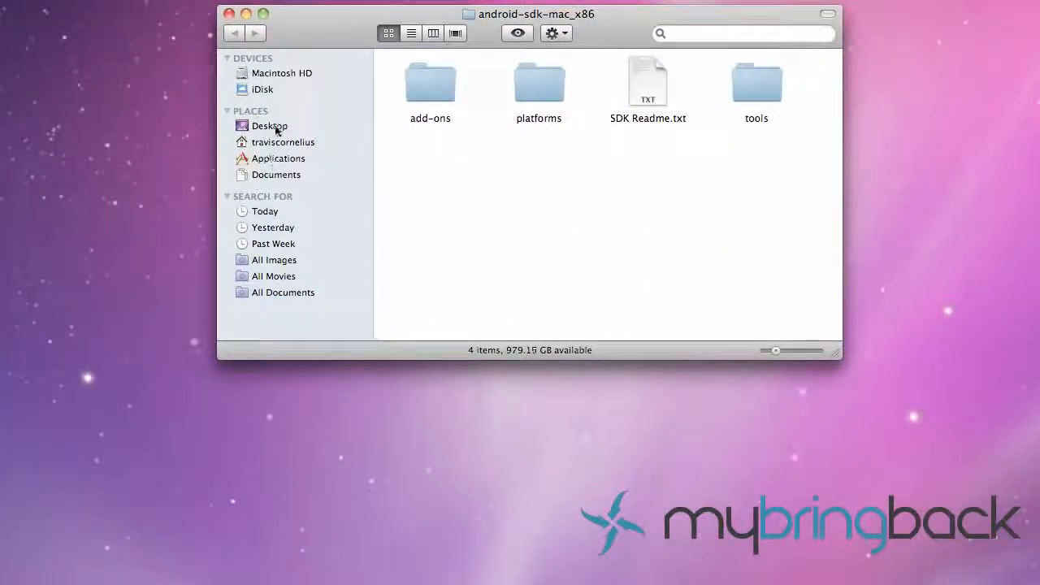
pyautogui.click(277, 142)
pyautogui.doubleClick(630, 95)
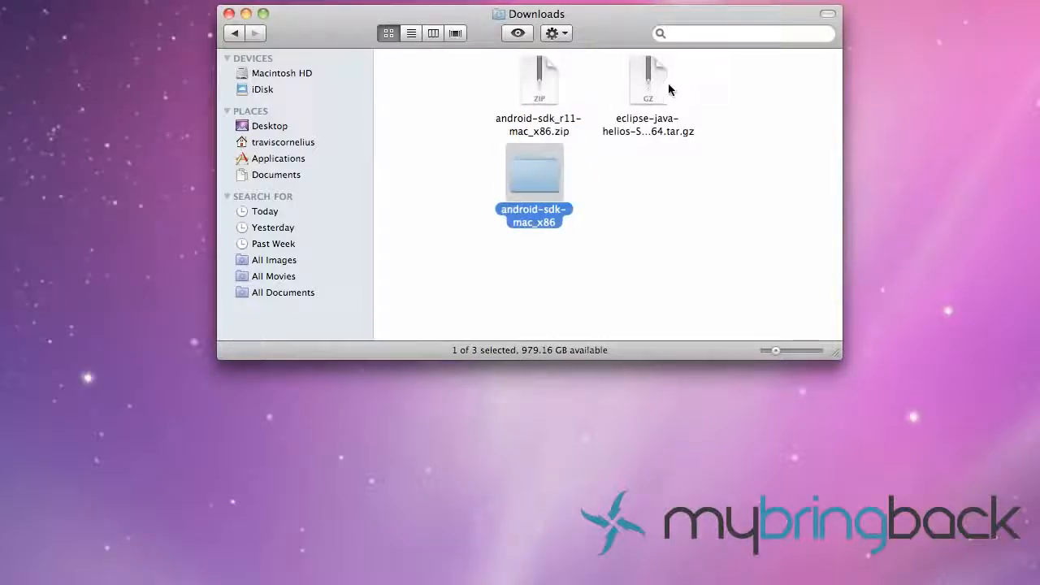
pyautogui.doubleClick(667, 84)
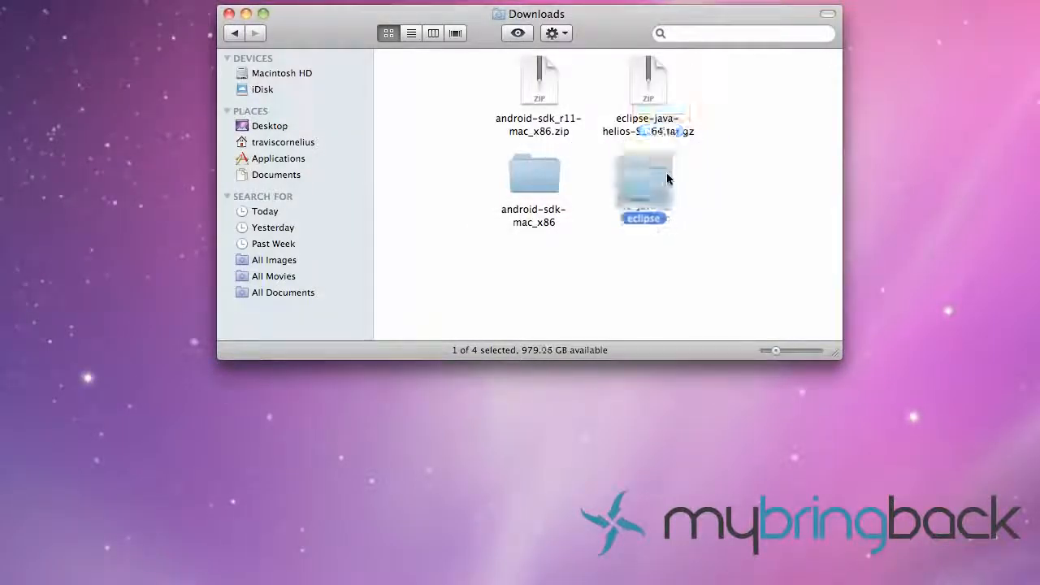
# Move the extracted eclipse and android-sdk-mac_x86 folders to Macintosh HD and open that drive
pyautogui.moveTo(643, 184); pyautogui.dragTo(317, 75)
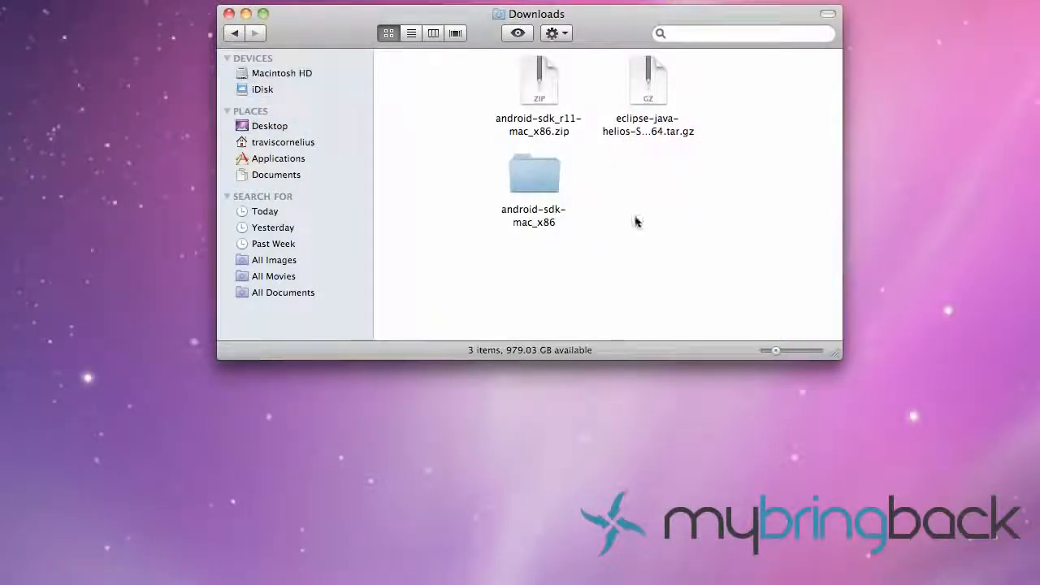
pyautogui.moveTo(534, 181); pyautogui.dragTo(301, 75)
pyautogui.click(300, 75)
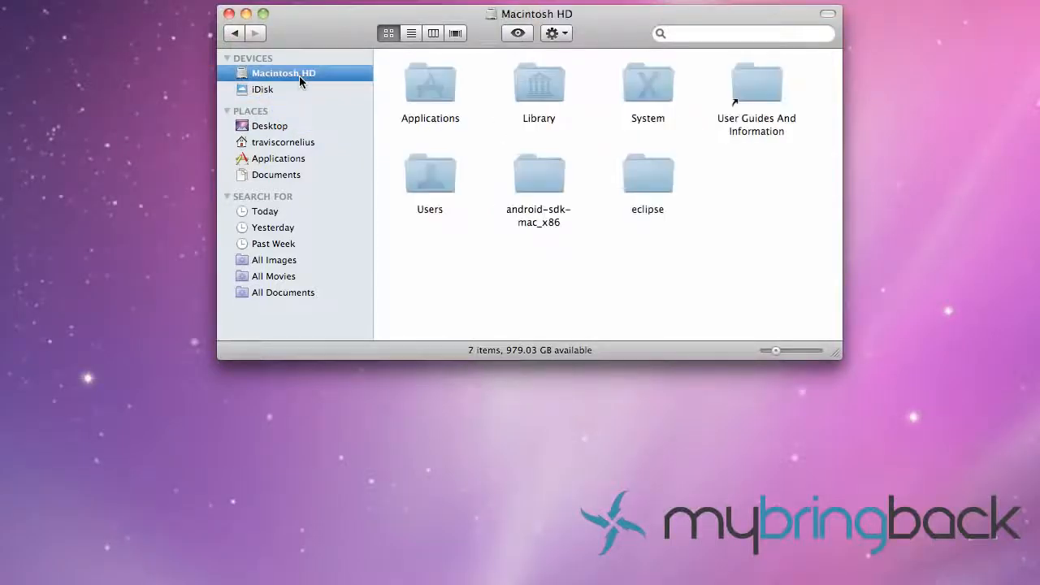
# Launch the Eclipse application from the eclipse folder on Macintosh HD and allow the downloaded program to open
pyautogui.doubleClick(646, 183)
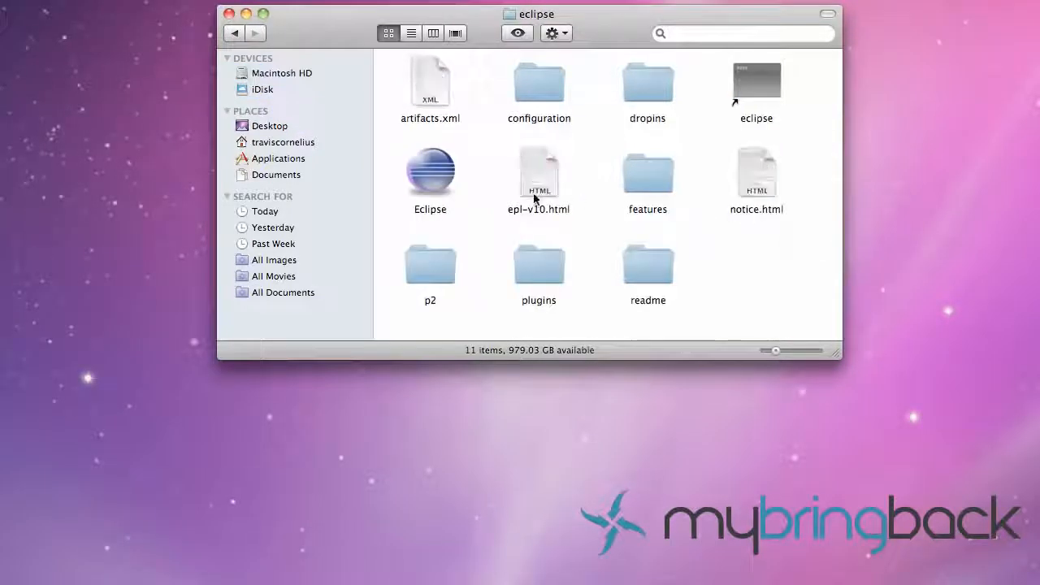
pyautogui.click(434, 190)
pyautogui.doubleClick(433, 184)
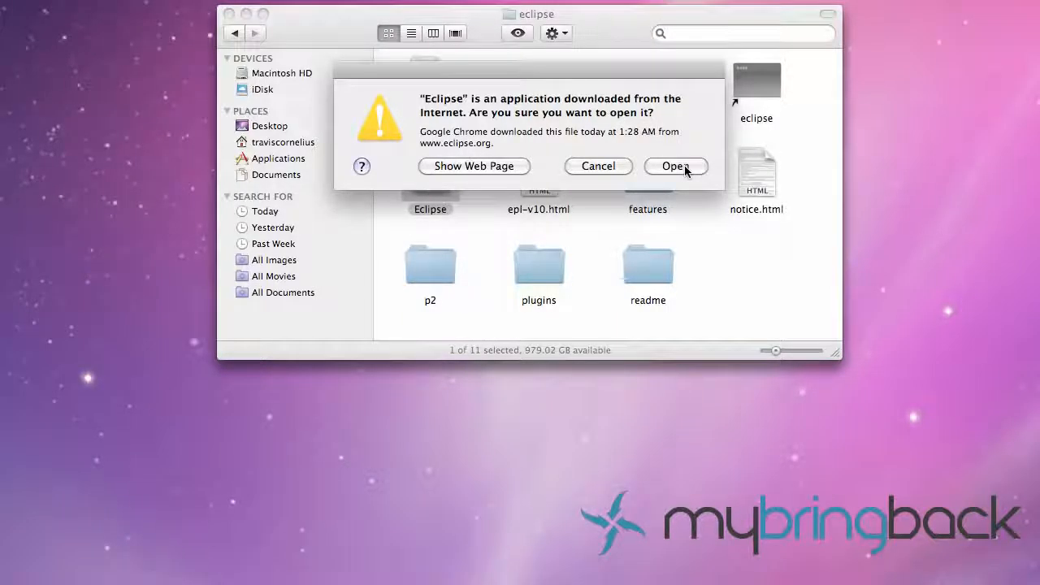
pyautogui.click(675, 167)
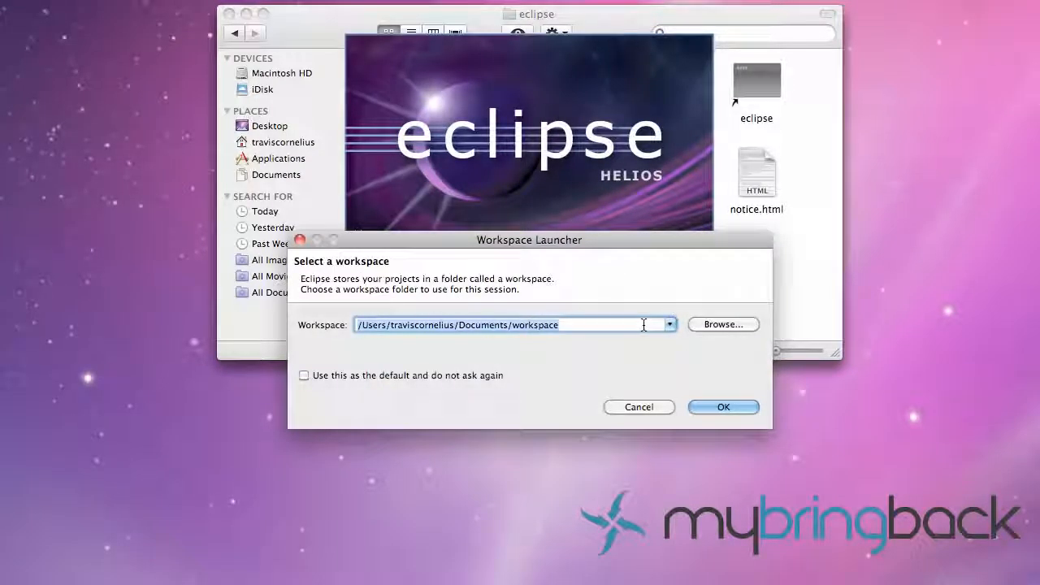
# Create a new folder named TheBasics in Documents and start Eclipse with it as the workspace
pyautogui.click(722, 407)
pyautogui.click(722, 324)
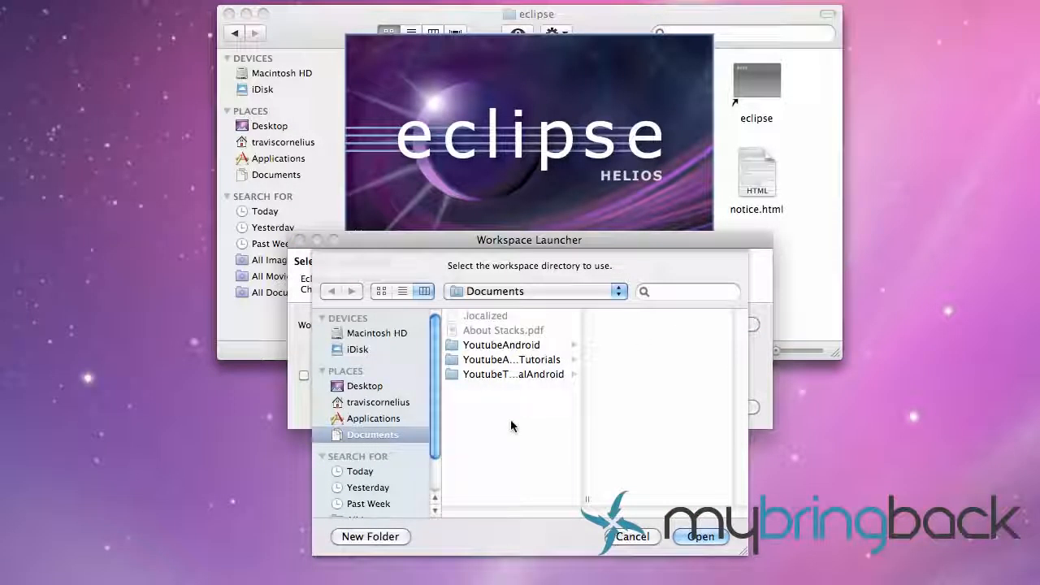
pyautogui.click(372, 536)
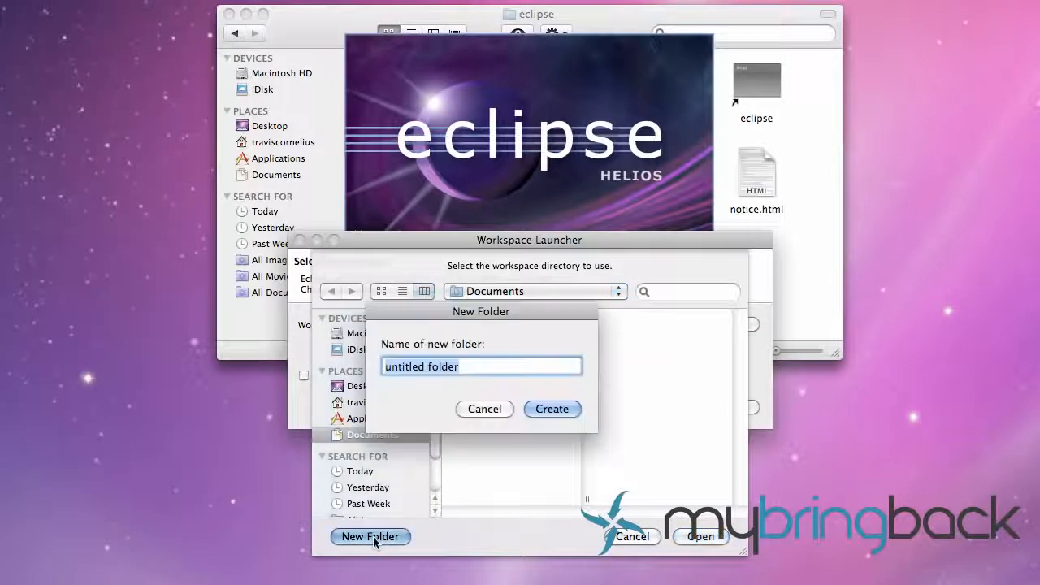
pyautogui.write('The')
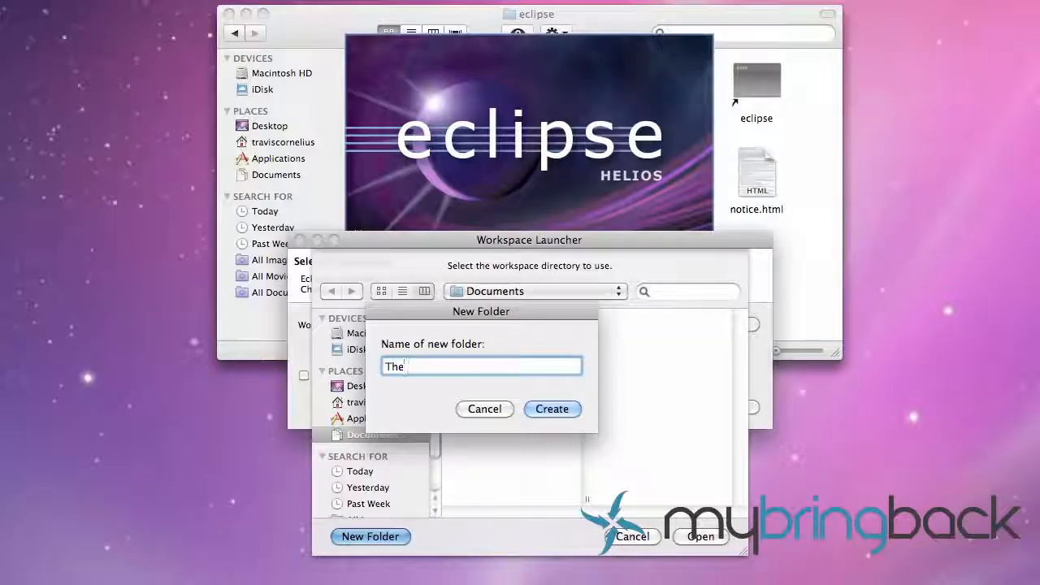
pyautogui.write('Basics')
pyautogui.press('Return')
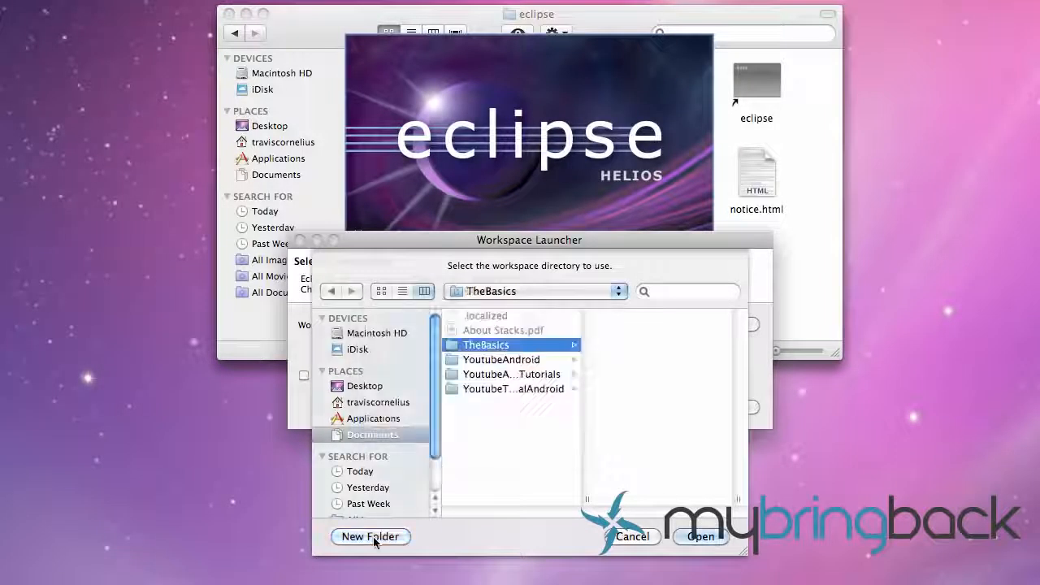
pyautogui.click(700, 536)
pyautogui.click(723, 406)
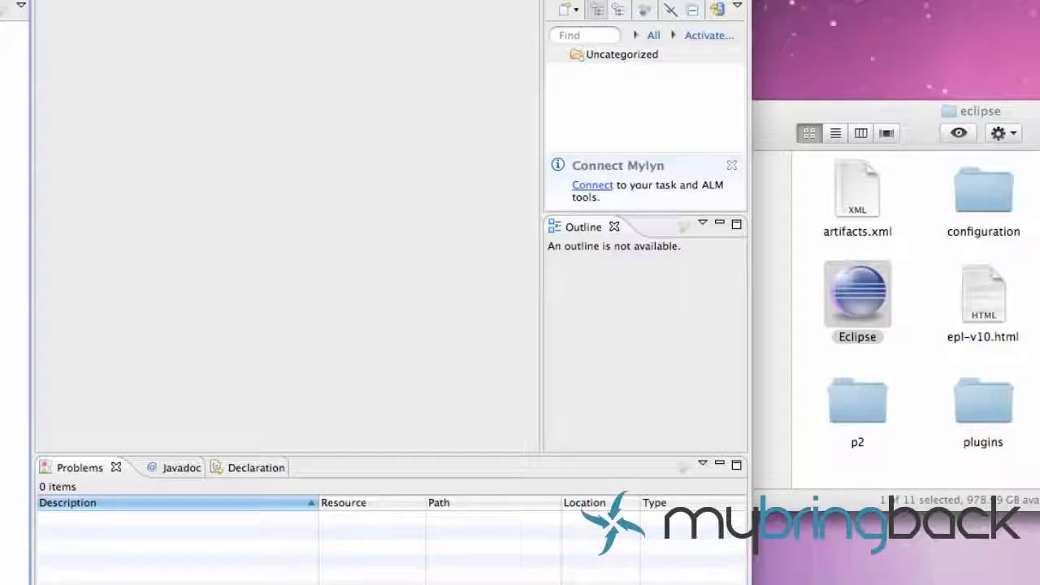
# Reposition the Eclipse window and open the Install New Software dialog
pyautogui.moveTo(55, 9); pyautogui.dragTo(110, 0)
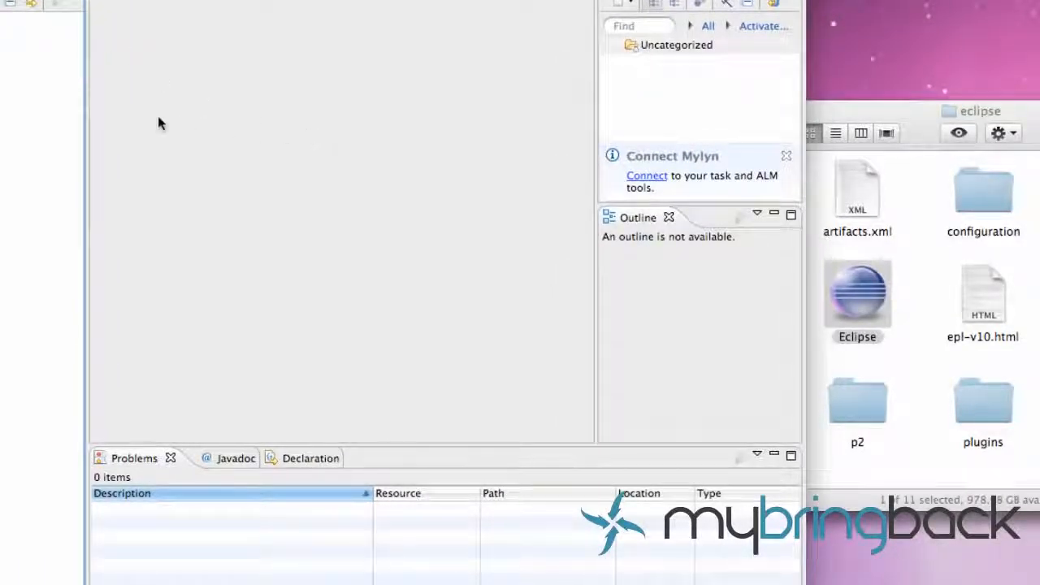
pyautogui.click(299, 0)
pyautogui.moveTo(354, 0)
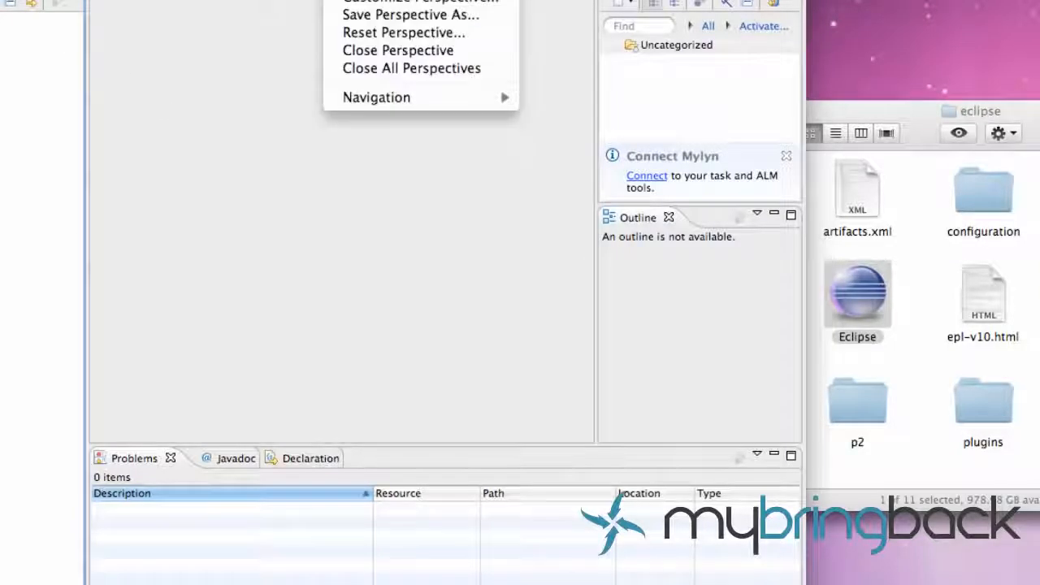
pyautogui.moveTo(411, 0)
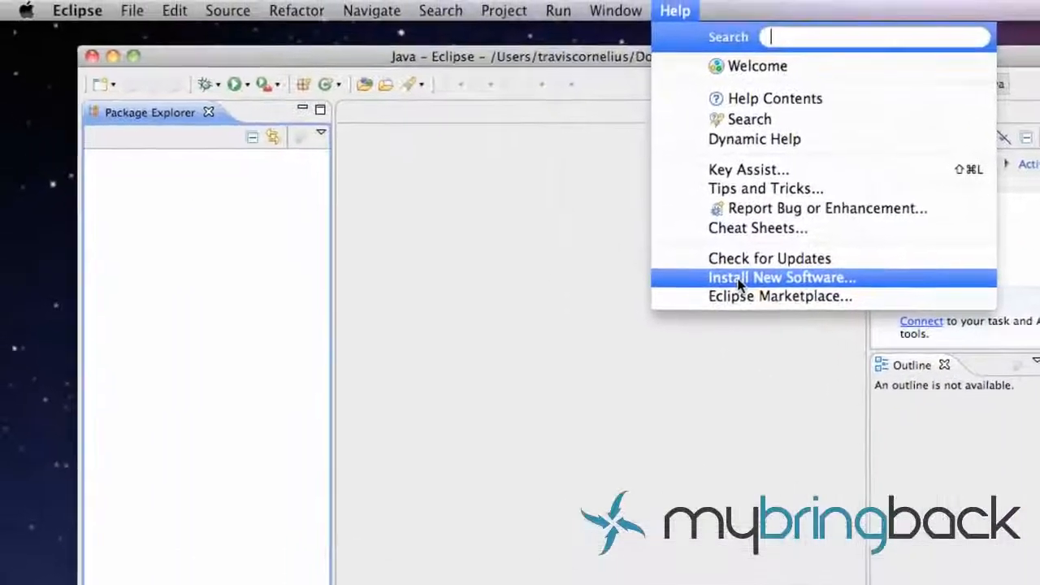
pyautogui.click(465, 137)
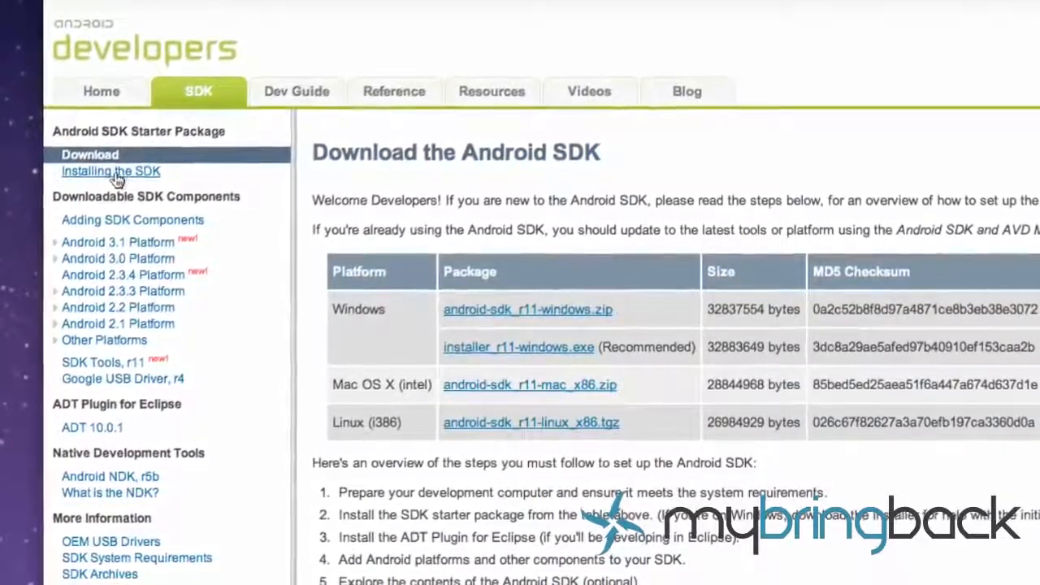
# Open the ADT 10.0.1 plugin page on the Android Developers site and copy the https update site URL from the Downloading the ADT Plugin instructions
pyautogui.click(73, 424)
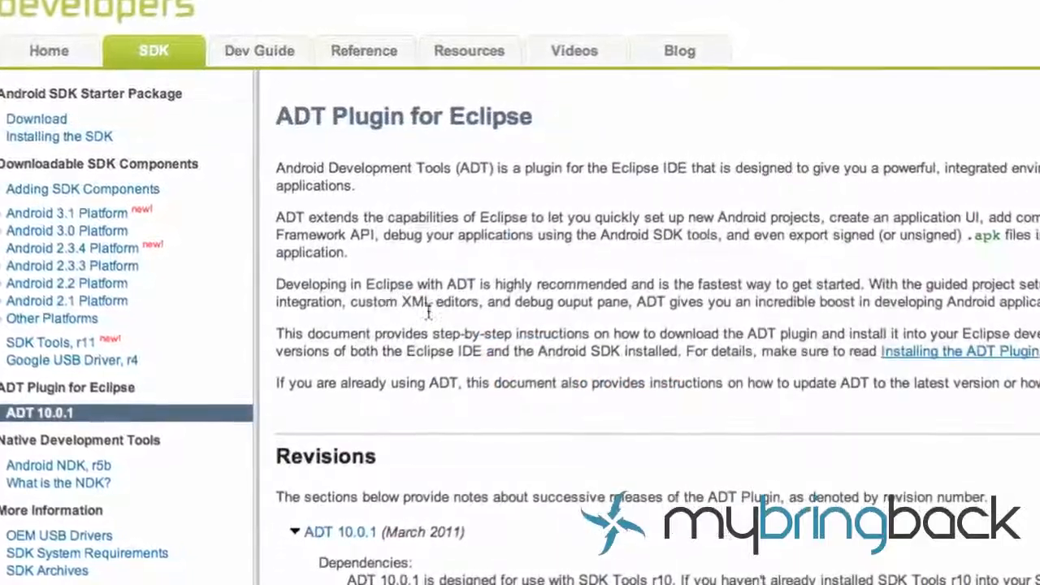
pyautogui.scroll(-3, 574, 416)
pyautogui.scroll(-10, 575, 413)
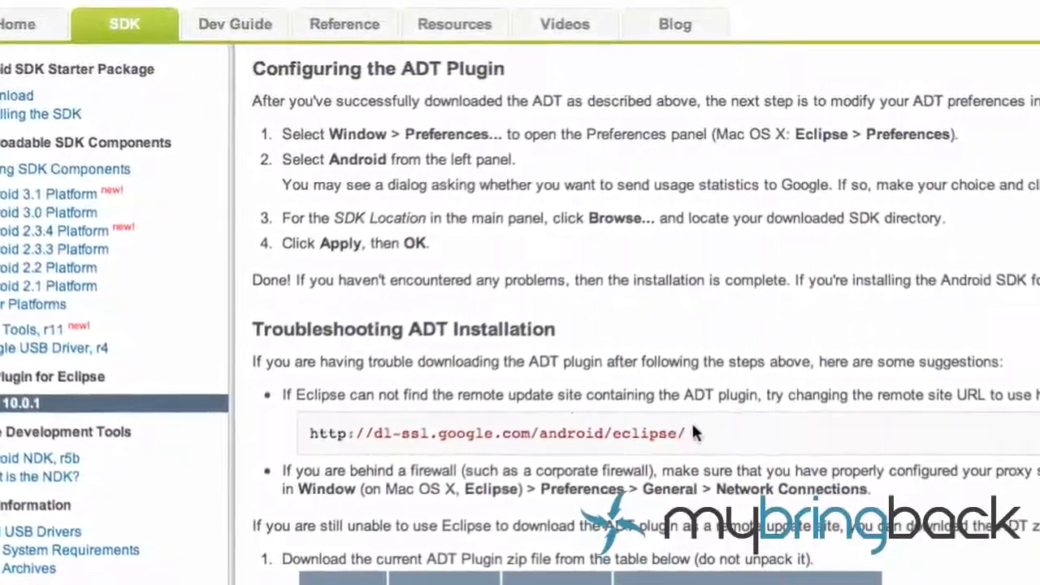
pyautogui.scroll(6, 688, 418)
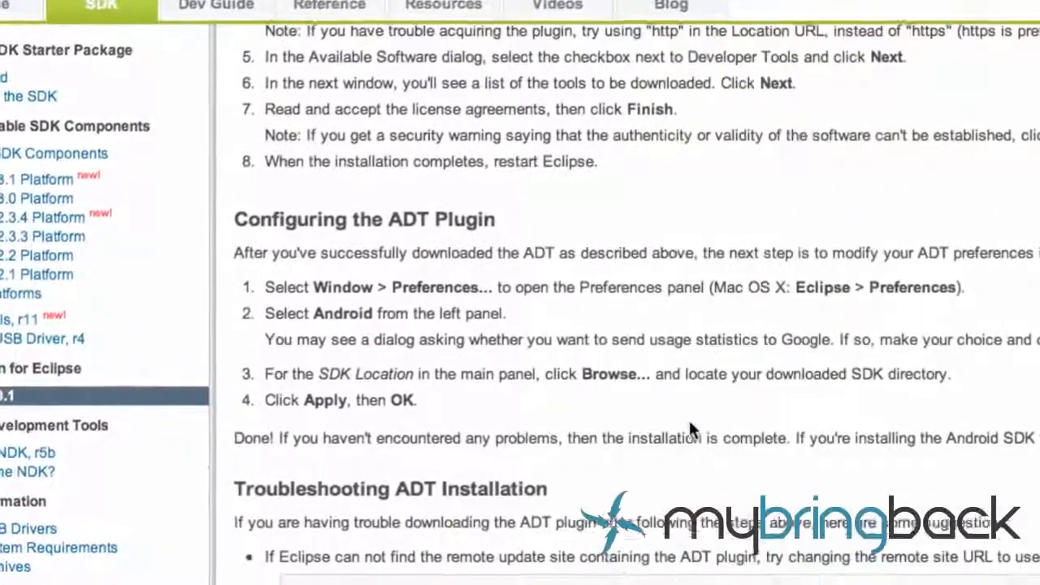
pyautogui.scroll(2, 688, 426)
pyautogui.moveTo(690, 398); pyautogui.dragTo(279, 394)
pyautogui.press('super+c')
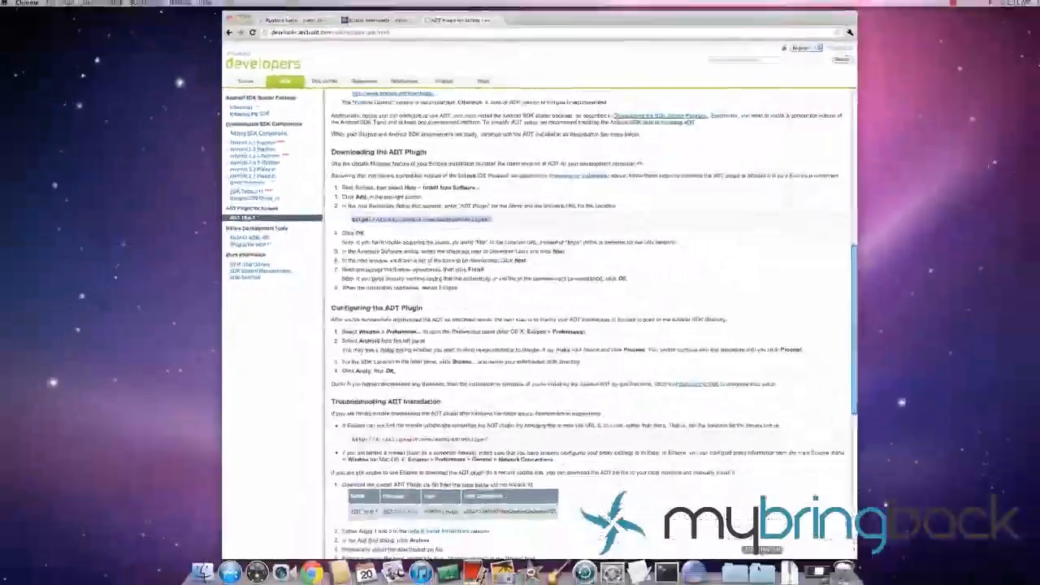
pyautogui.click(694, 572)
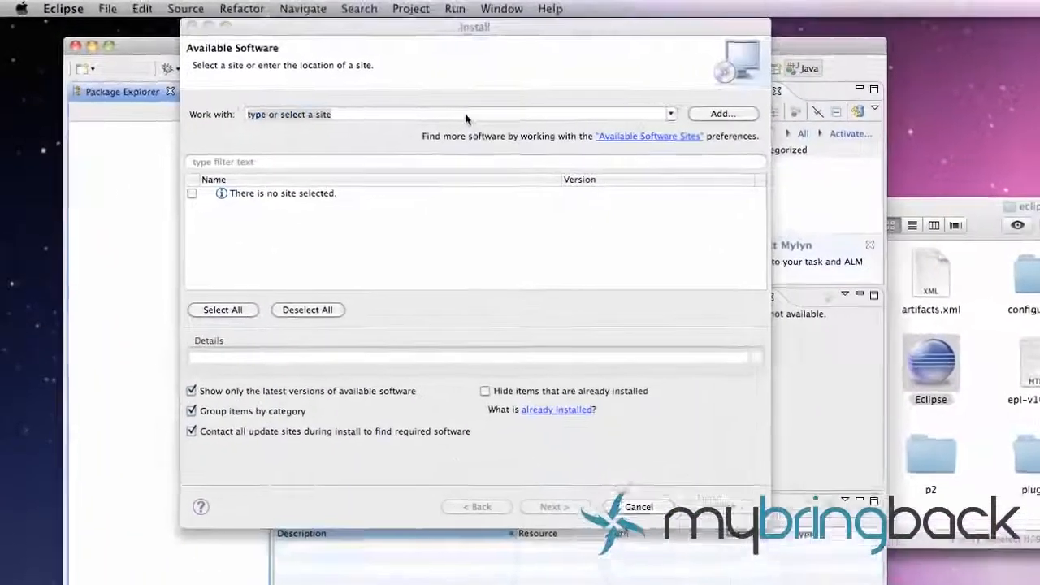
pyautogui.click(310, 76)
pyautogui.press('super+v')
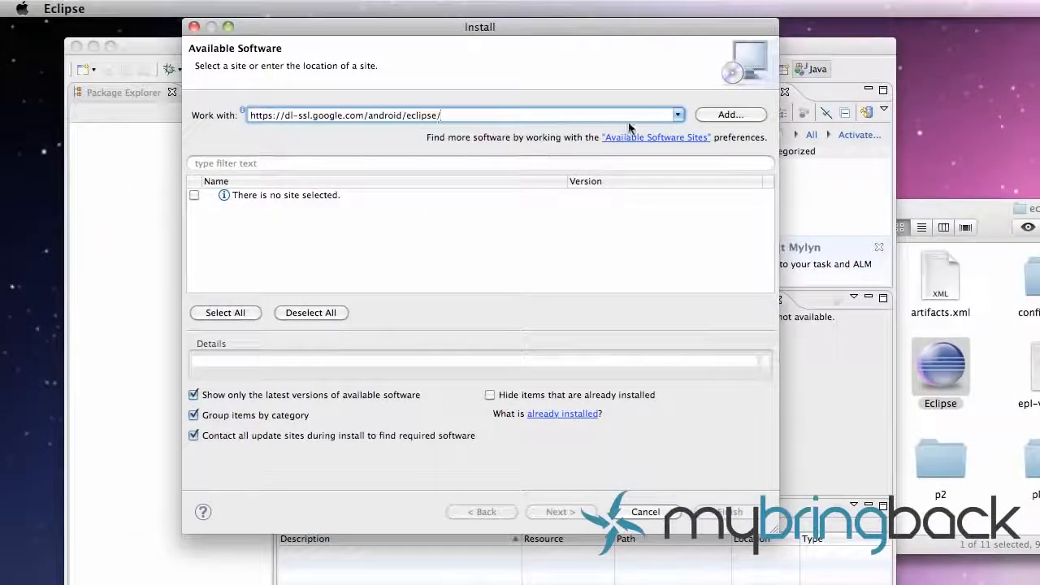
pyautogui.click(730, 115)
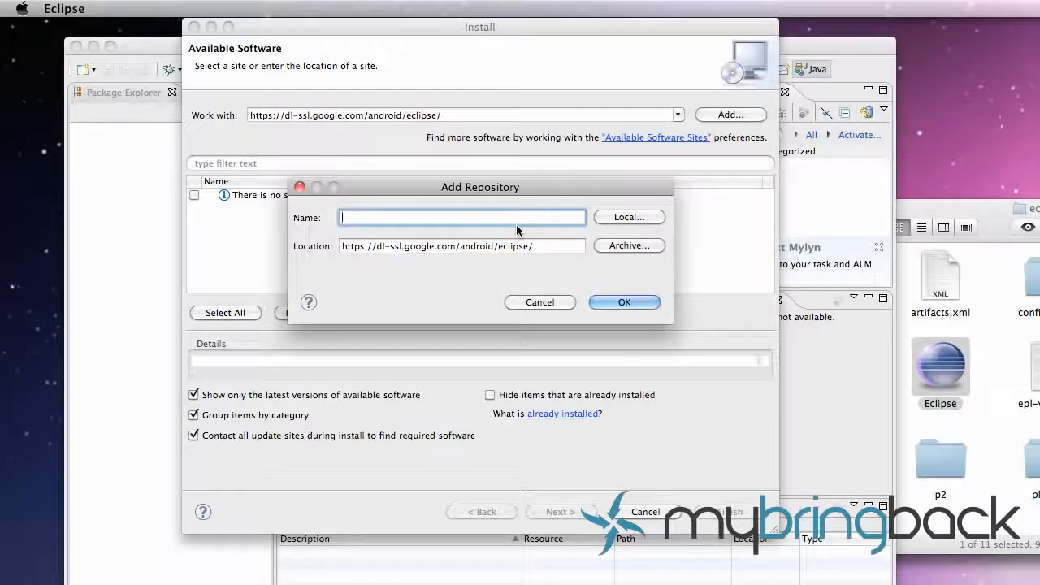
pyautogui.write('ADT')
pyautogui.press('Return')
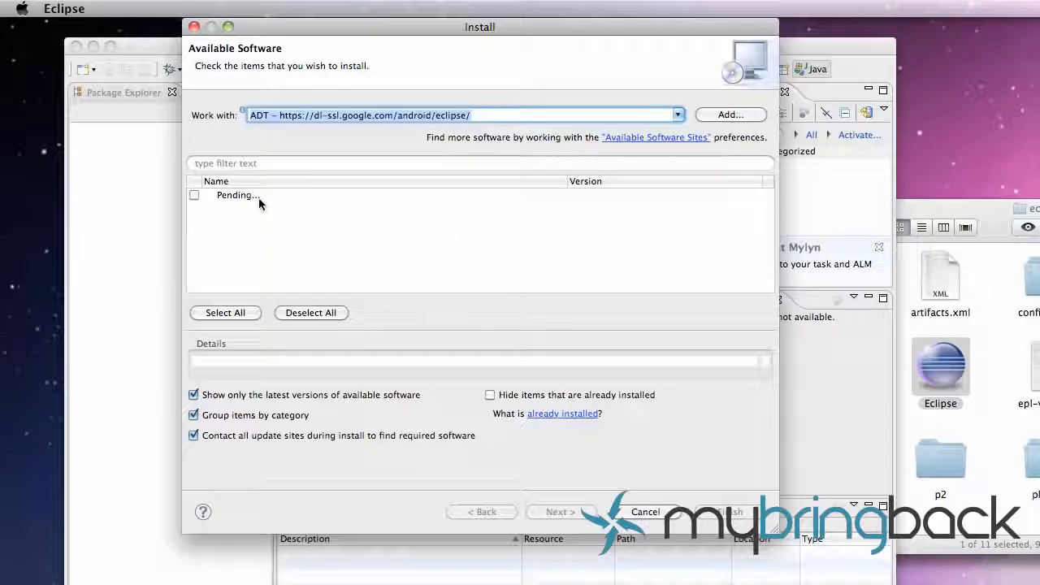
# Select all Developer Tools from the ADT repository for installation and proceed past the install details to the license review
pyautogui.click(195, 195)
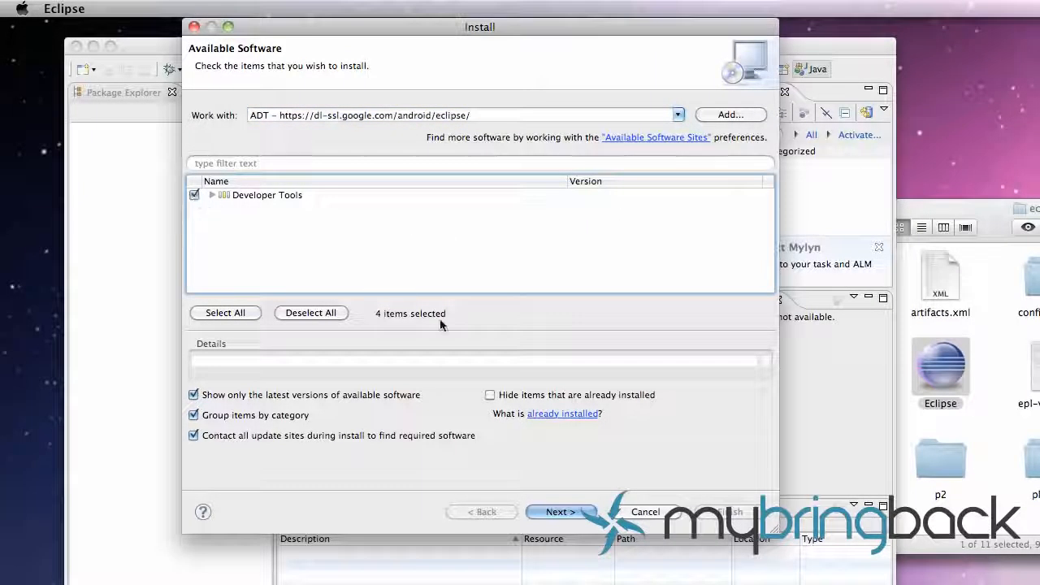
pyautogui.click(595, 511)
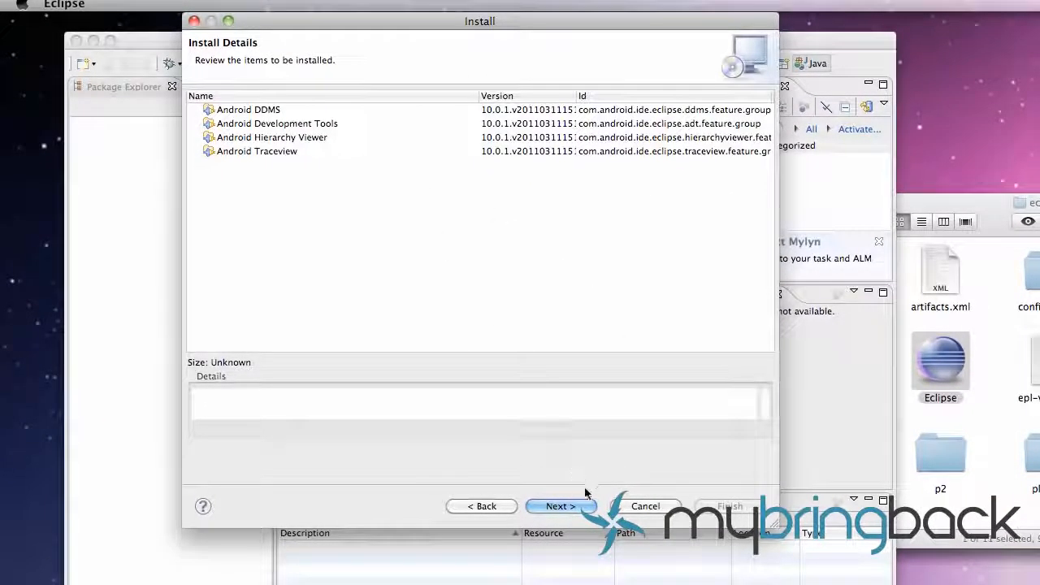
pyautogui.click(561, 506)
# Review the listed licenses, accept the terms of the license agreements and start the installation
pyautogui.click(277, 114)
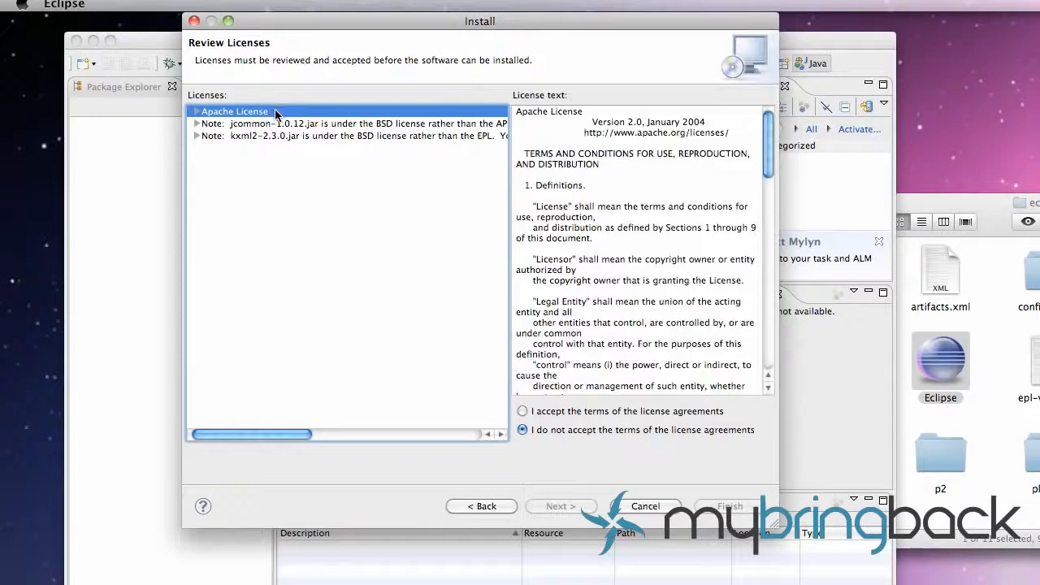
pyautogui.click(523, 412)
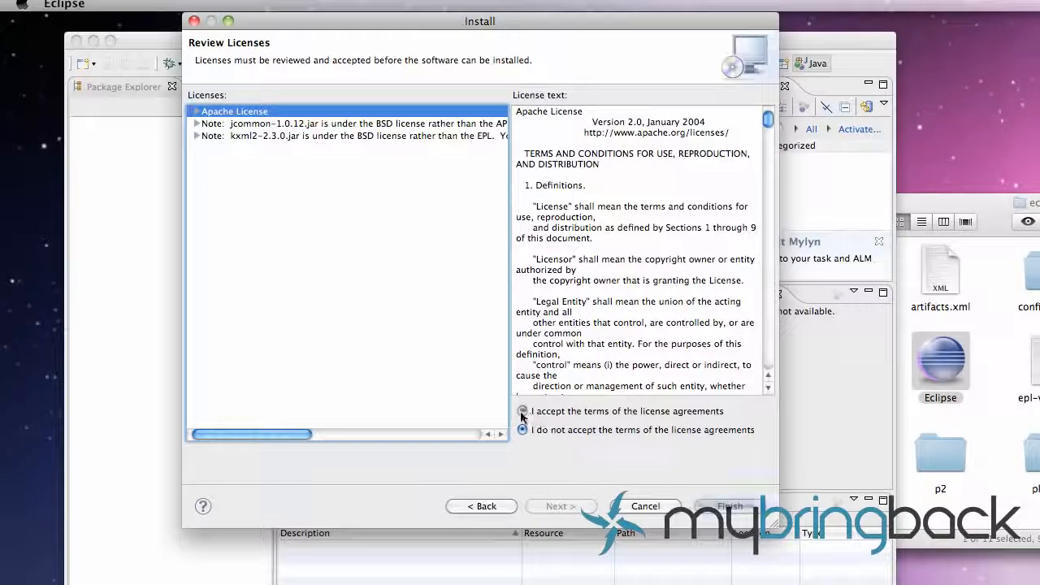
pyautogui.click(284, 125)
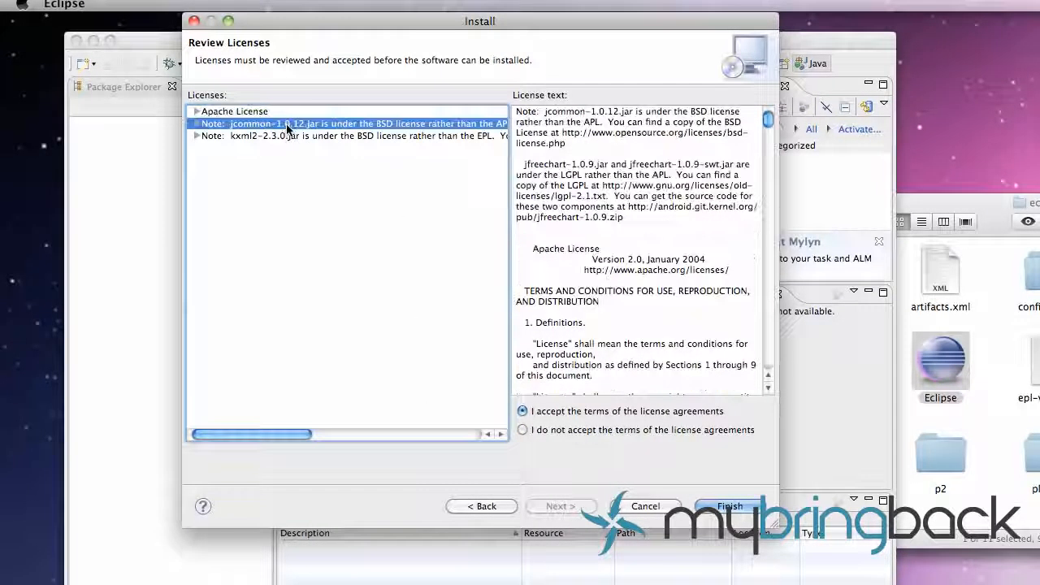
pyautogui.click(288, 138)
pyautogui.click(729, 506)
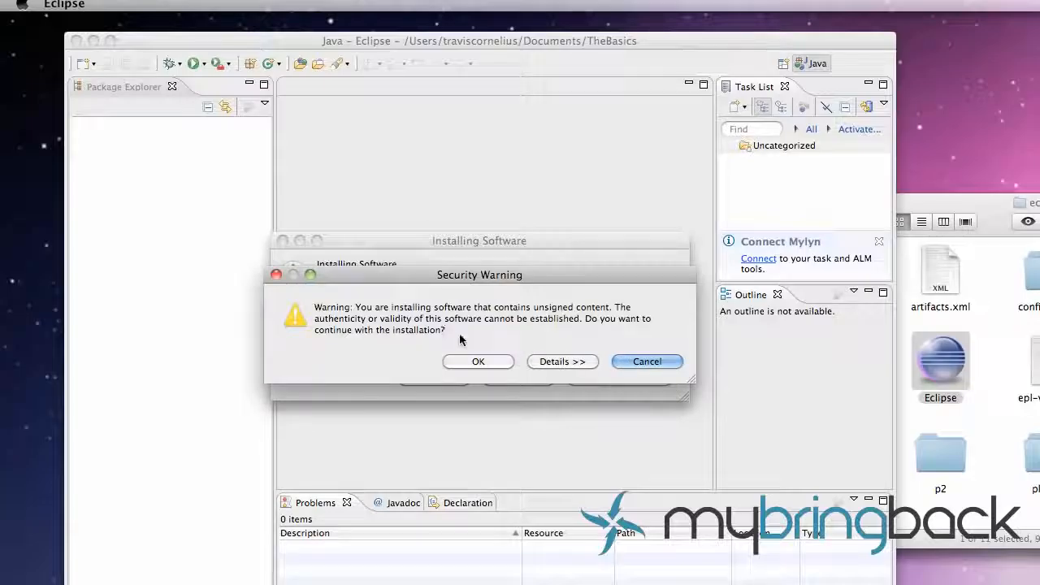
# Allow the unsigned content to install, then restart Eclipse with the TheBasics workspace
pyautogui.click(494, 363)
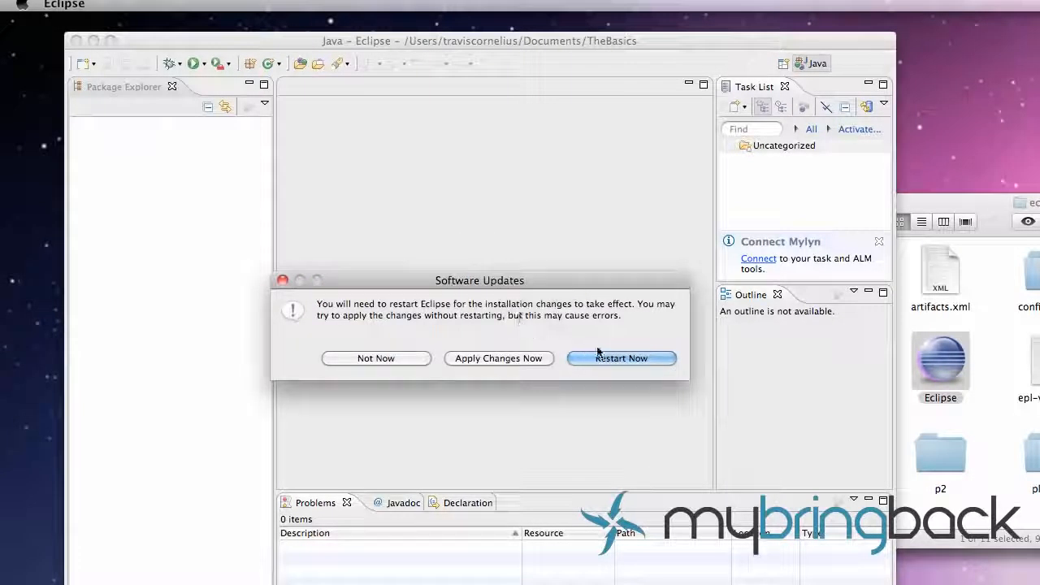
pyautogui.click(604, 363)
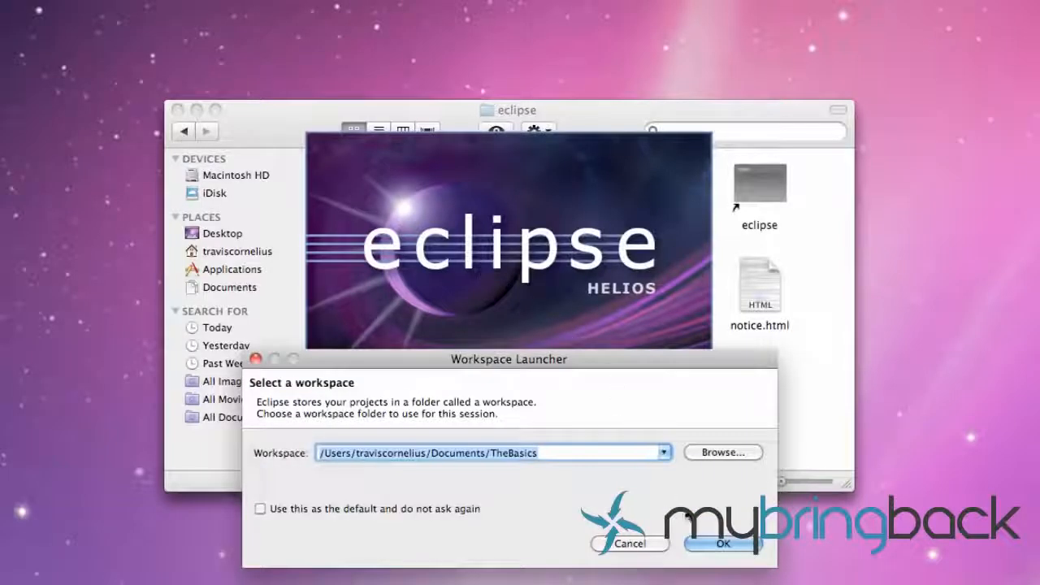
pyautogui.click(722, 546)
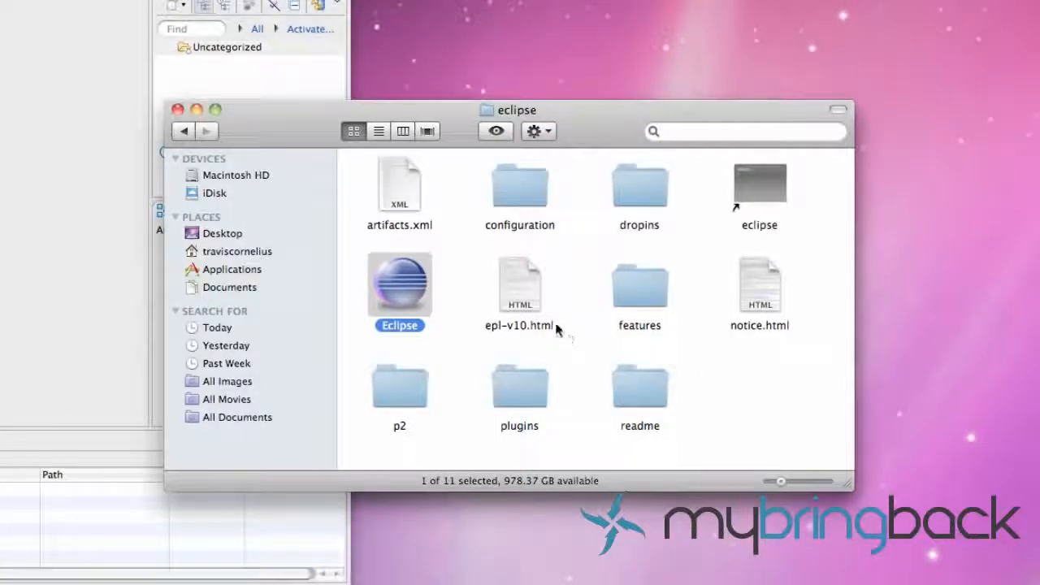
# Launch the android application from the tools folder of android-sdk-mac_x86 on Macintosh HD and allow the downloaded program to open
pyautogui.click(182, 131)
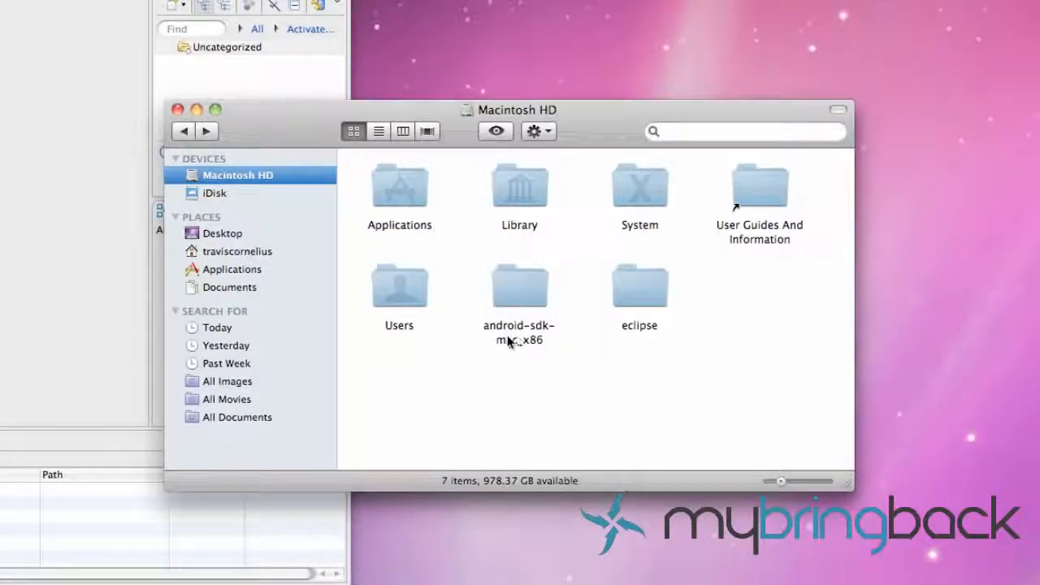
pyautogui.doubleClick(529, 301)
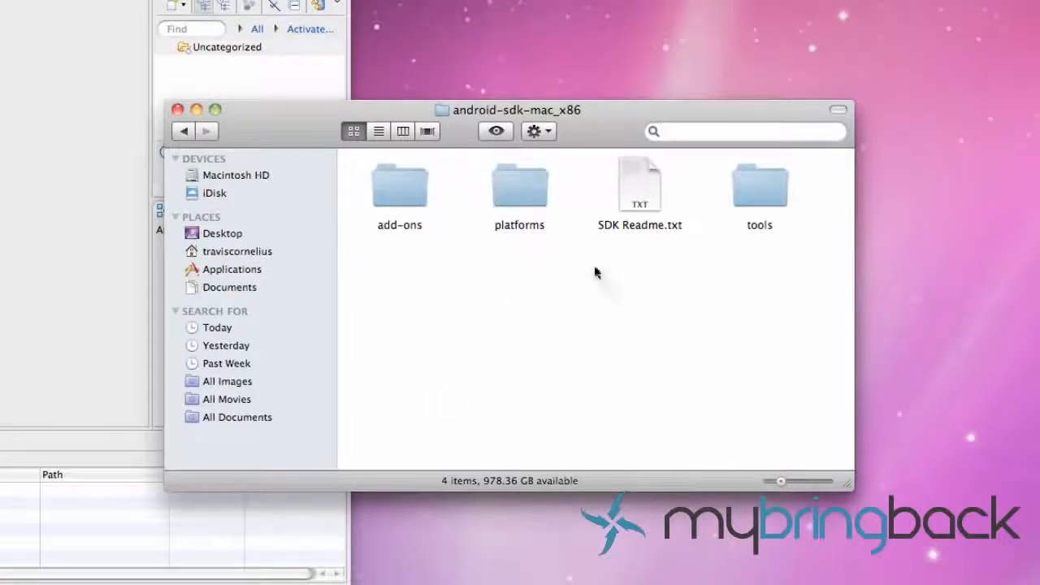
pyautogui.doubleClick(759, 201)
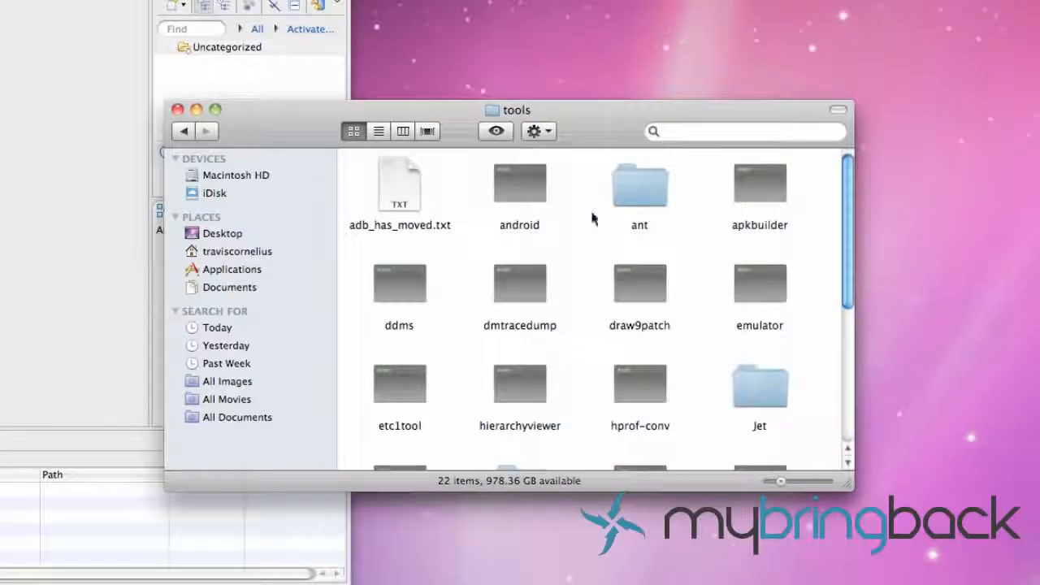
pyautogui.doubleClick(521, 186)
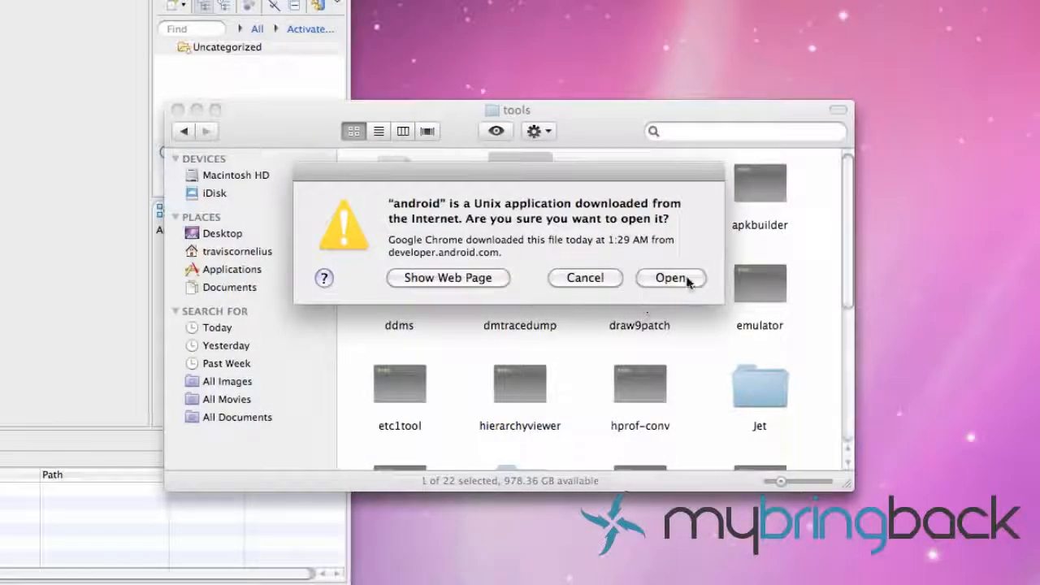
pyautogui.click(671, 278)
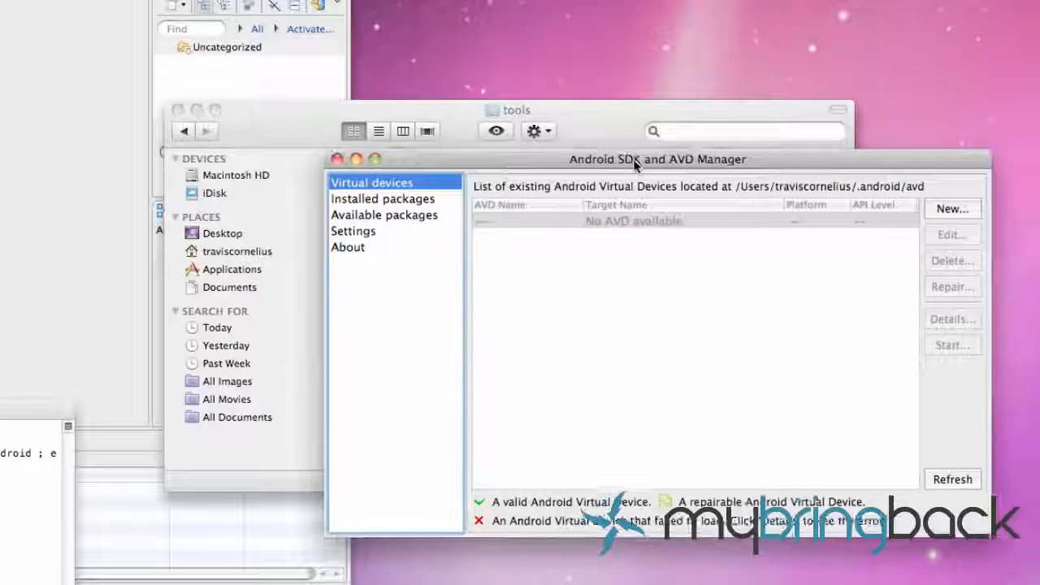
# Show the available packages in the Android SDK and AVD Manager and mark Android SDK Platform-tools, revision 4 in the Android Repository
pyautogui.moveTo(635, 163); pyautogui.dragTo(623, 166)
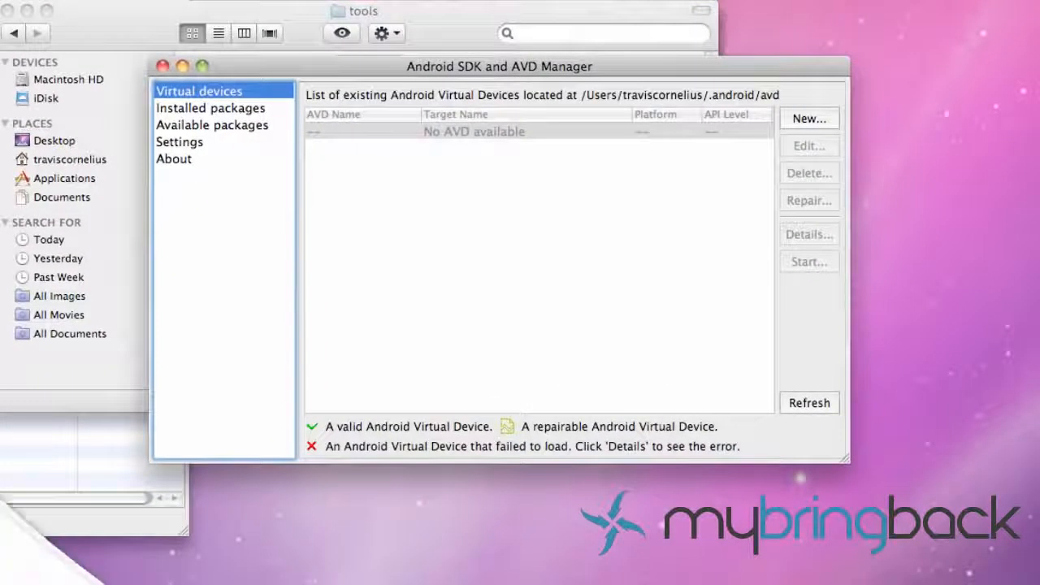
pyautogui.click(209, 109)
pyautogui.click(209, 126)
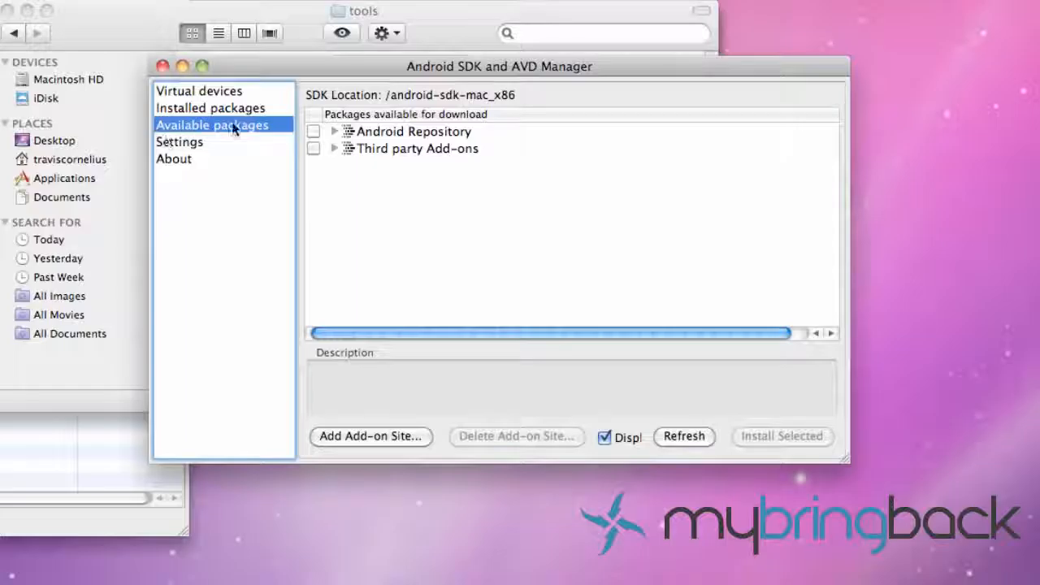
pyautogui.click(334, 134)
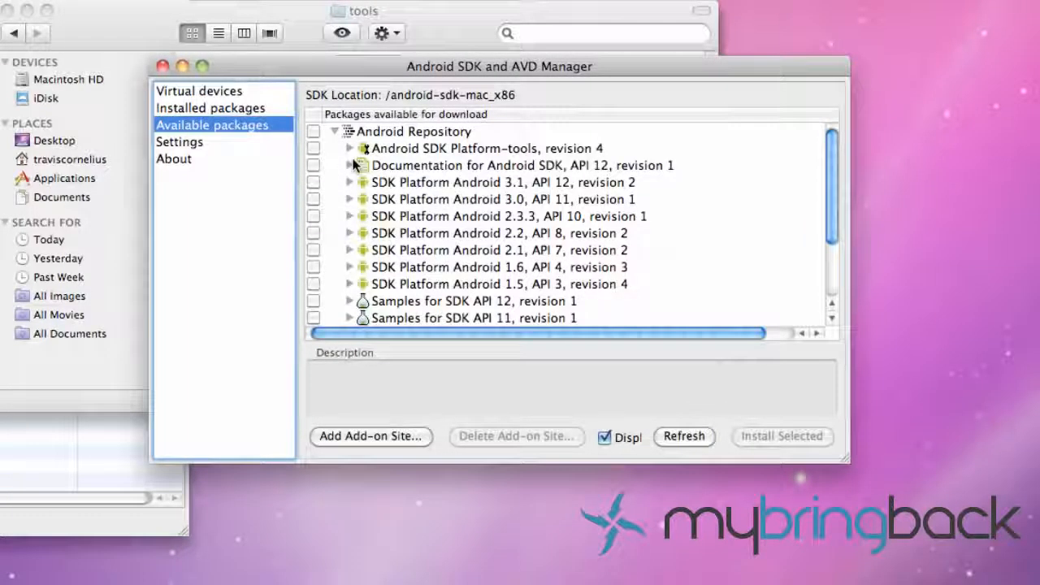
pyautogui.click(313, 148)
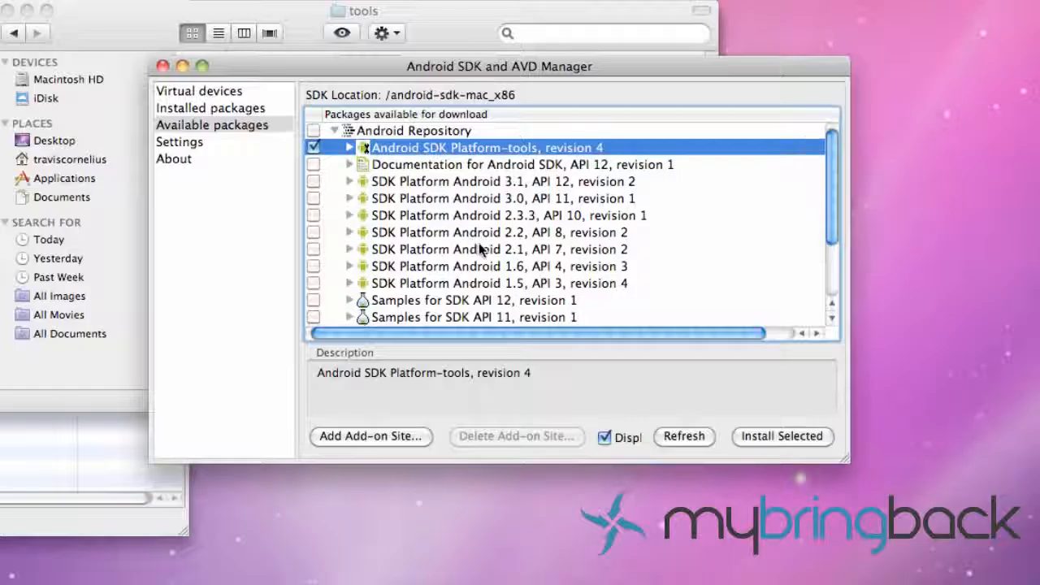
# Compare the SDK platform versions in the Android Repository and mark SDK Platform Android 2.2, API 8, revision 2 for installation
pyautogui.scroll(-1, 522, 188)
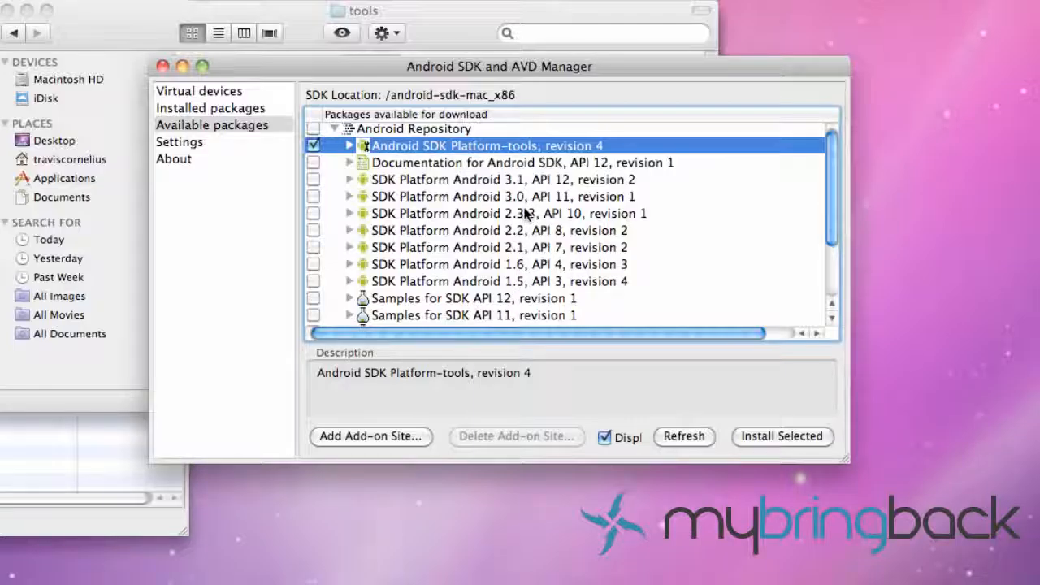
pyautogui.click(508, 283)
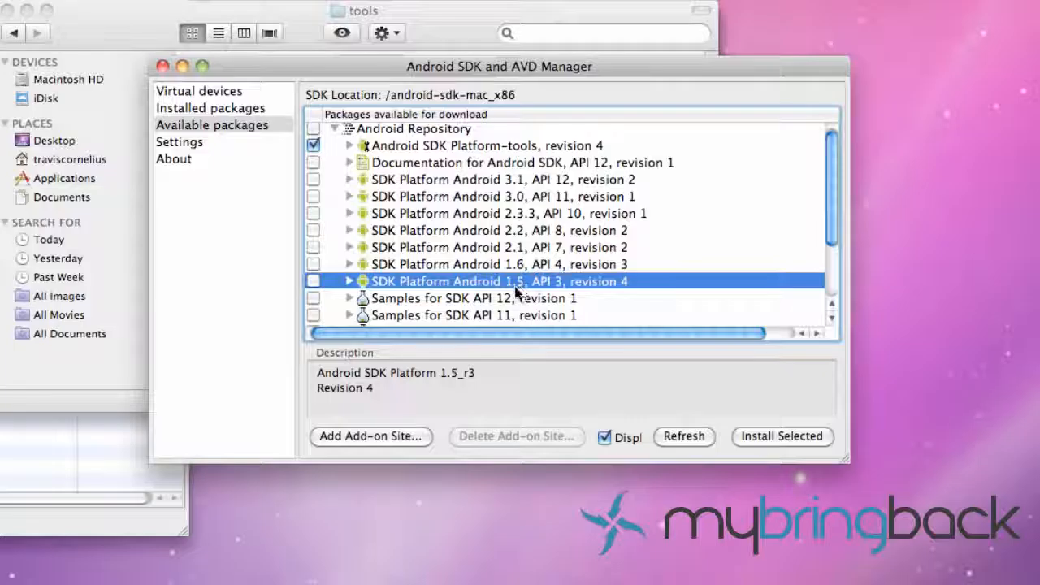
pyautogui.click(509, 180)
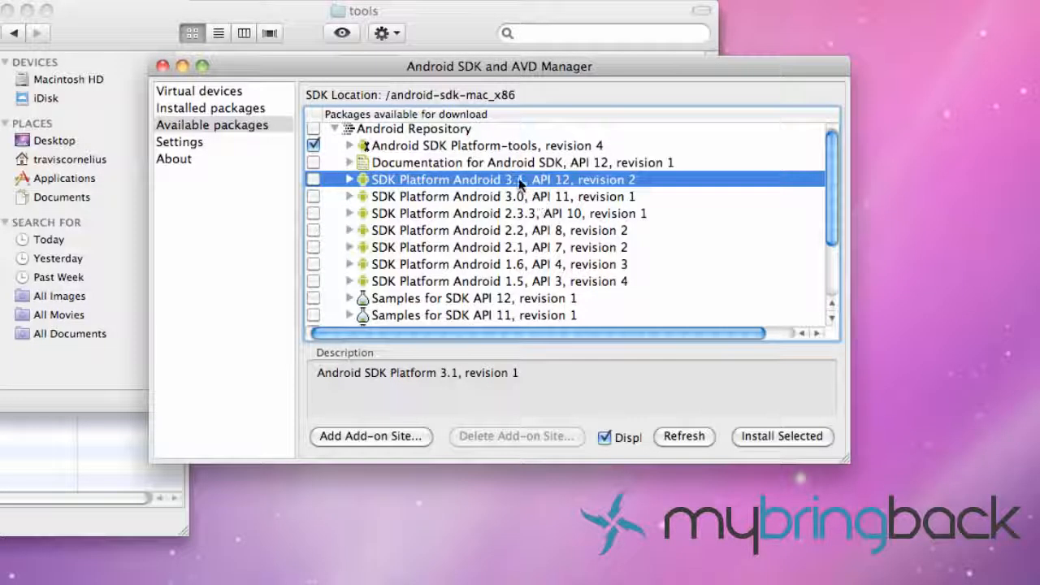
pyautogui.click(517, 232)
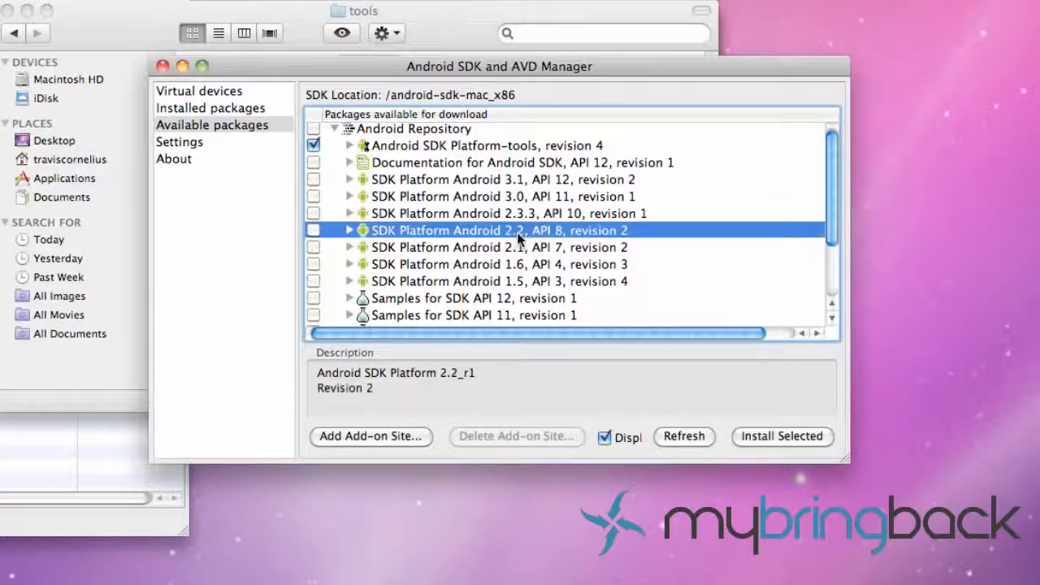
pyautogui.click(313, 232)
# Look through the remaining repository packages and expand Third party Add-ons to view its vendors
pyautogui.moveTo(830, 192); pyautogui.dragTo(832, 204)
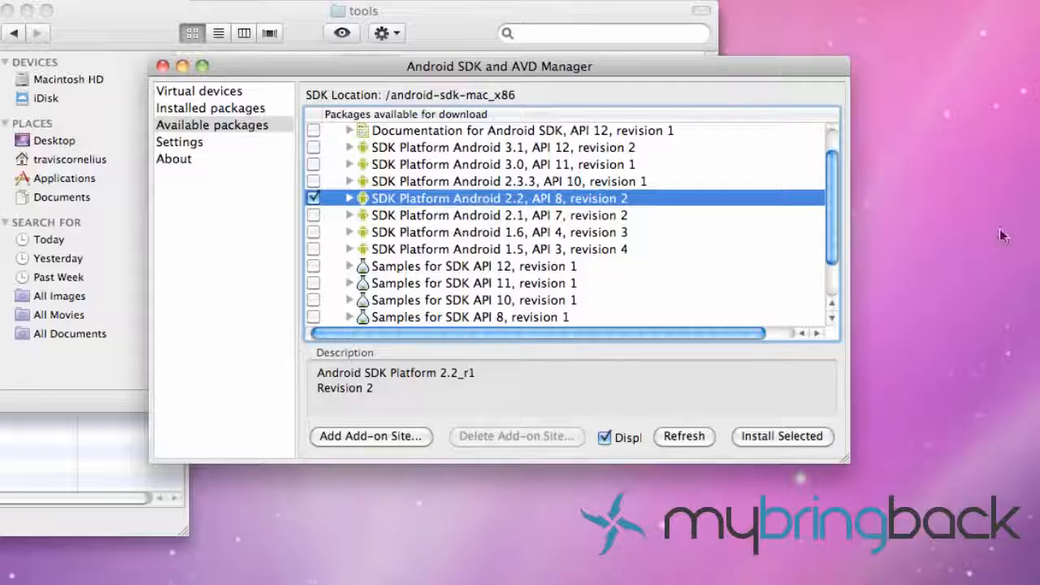
pyautogui.scroll(-2, 595, 281)
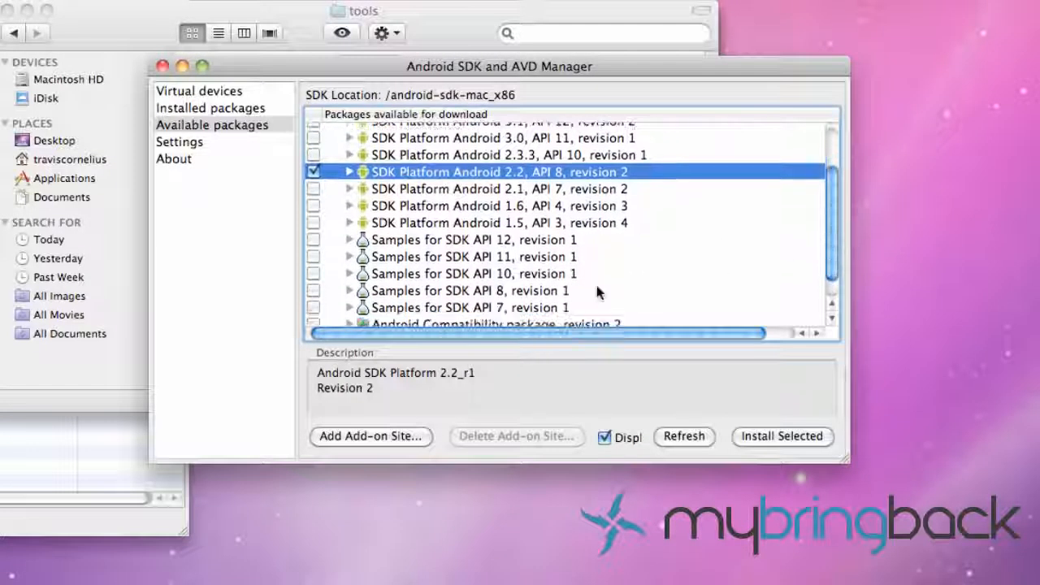
pyautogui.scroll(-2, 831, 203)
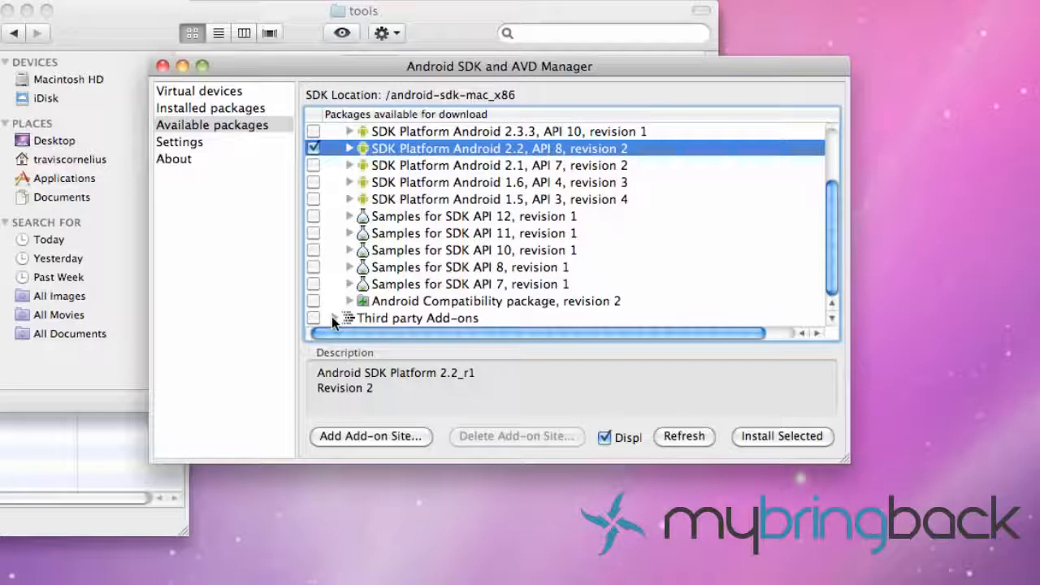
pyautogui.click(332, 317)
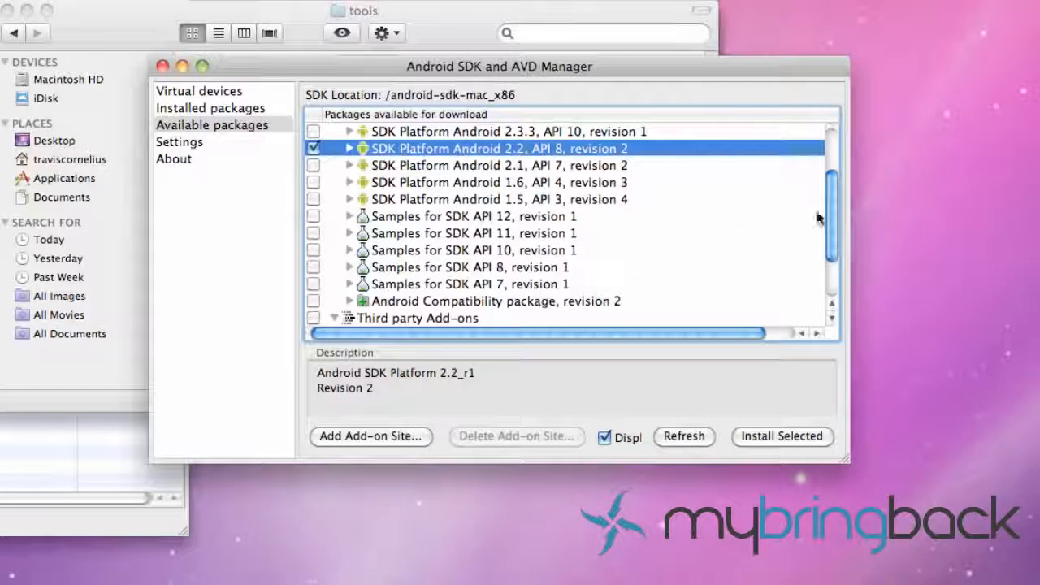
pyautogui.scroll(-3, 828, 232)
pyautogui.scroll(-2, 828, 228)
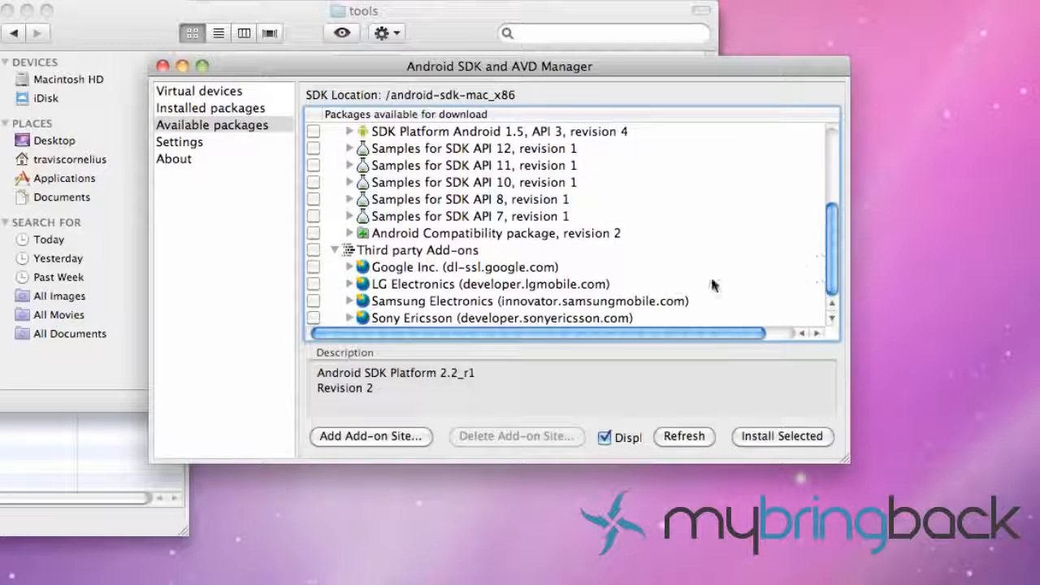
# Expand the Google Inc. add-ons and mark Google APIs by Google Inc., Android API 8, revision 2 for installation
pyautogui.click(349, 268)
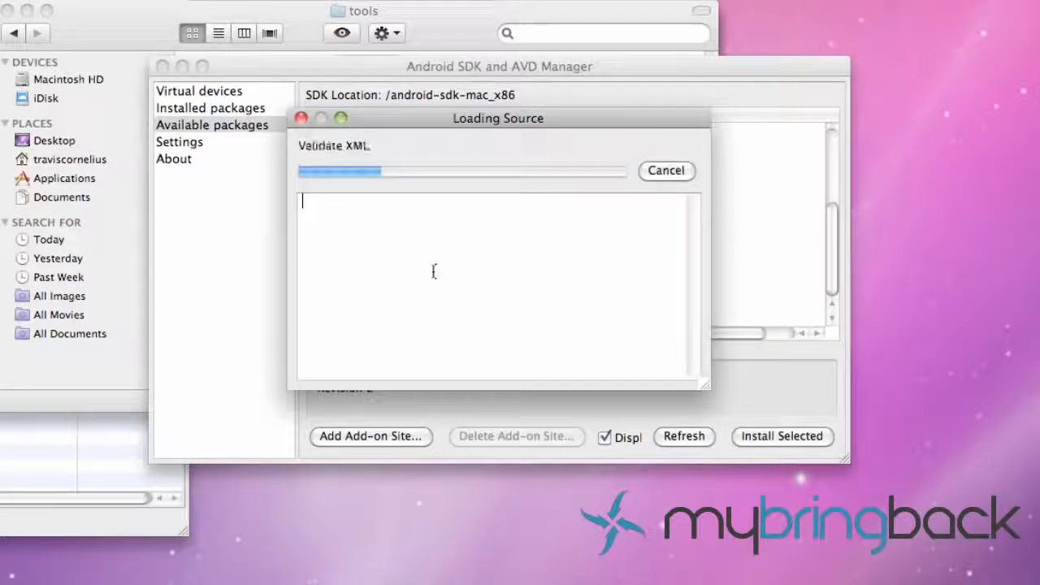
pyautogui.scroll(-6, 512, 296)
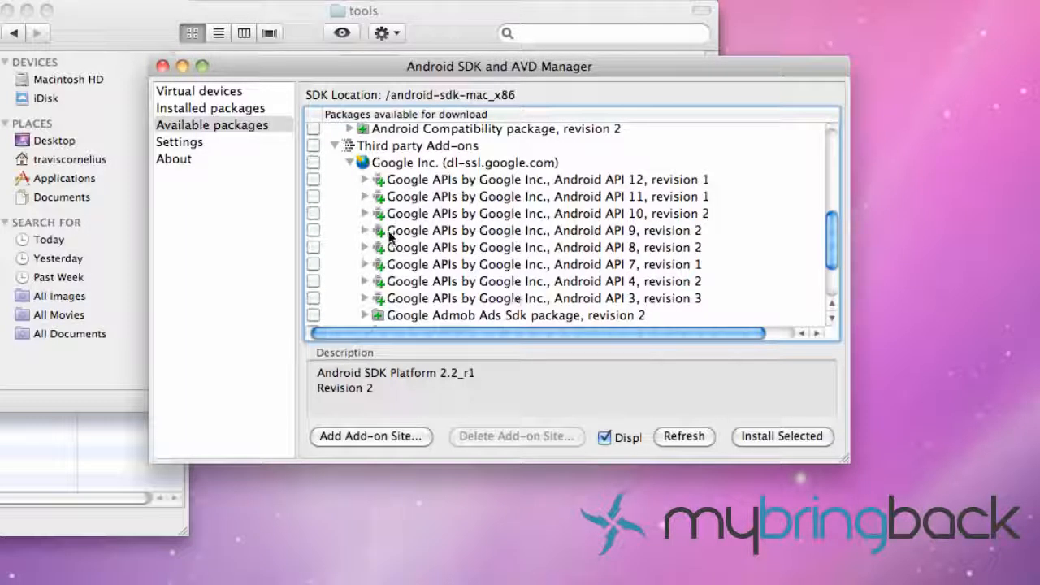
pyautogui.click(313, 247)
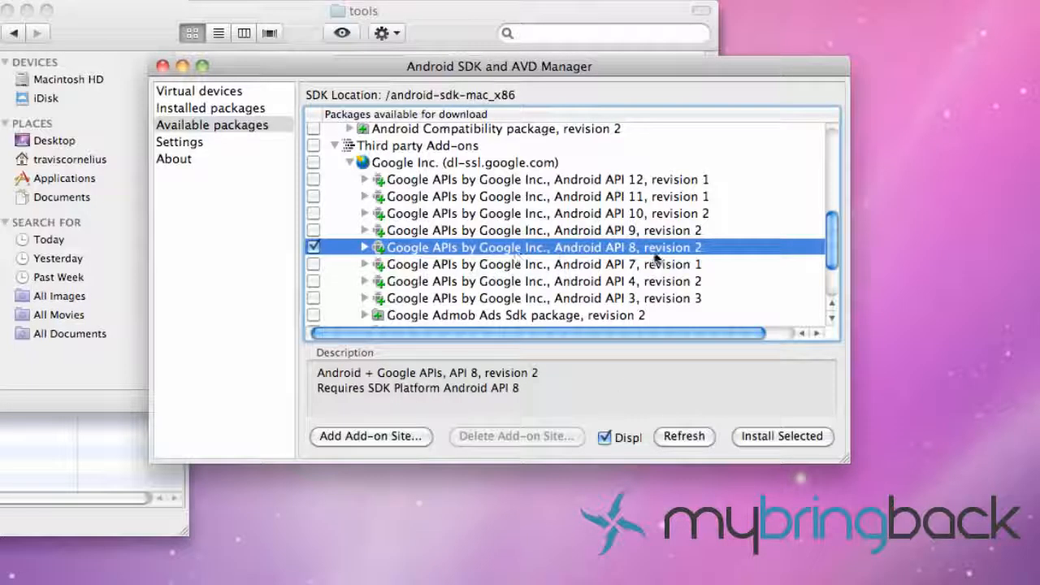
# Start installing the marked packages, accepting all of their licences
pyautogui.click(763, 442)
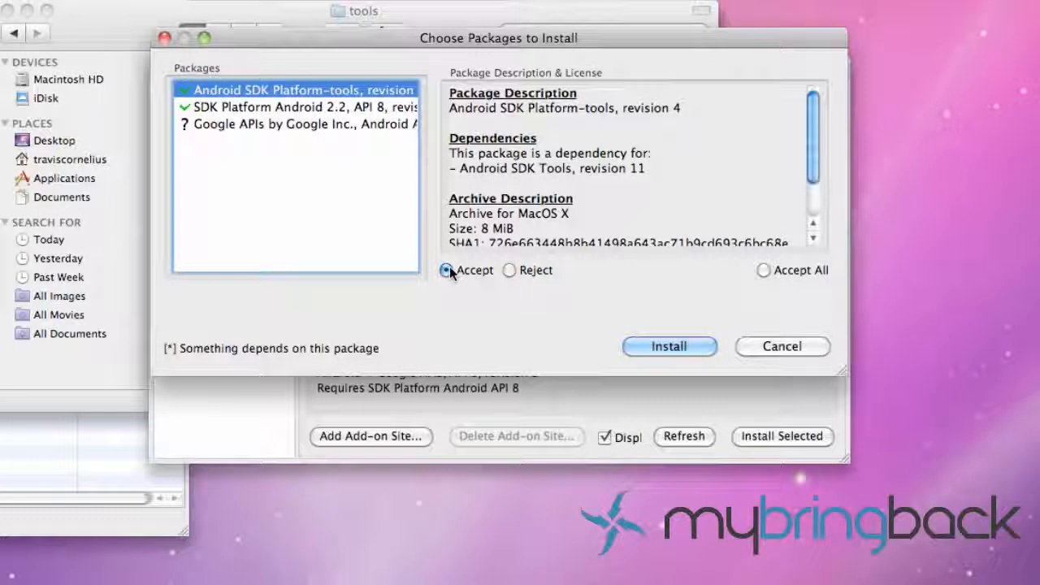
pyautogui.click(763, 271)
pyautogui.click(675, 344)
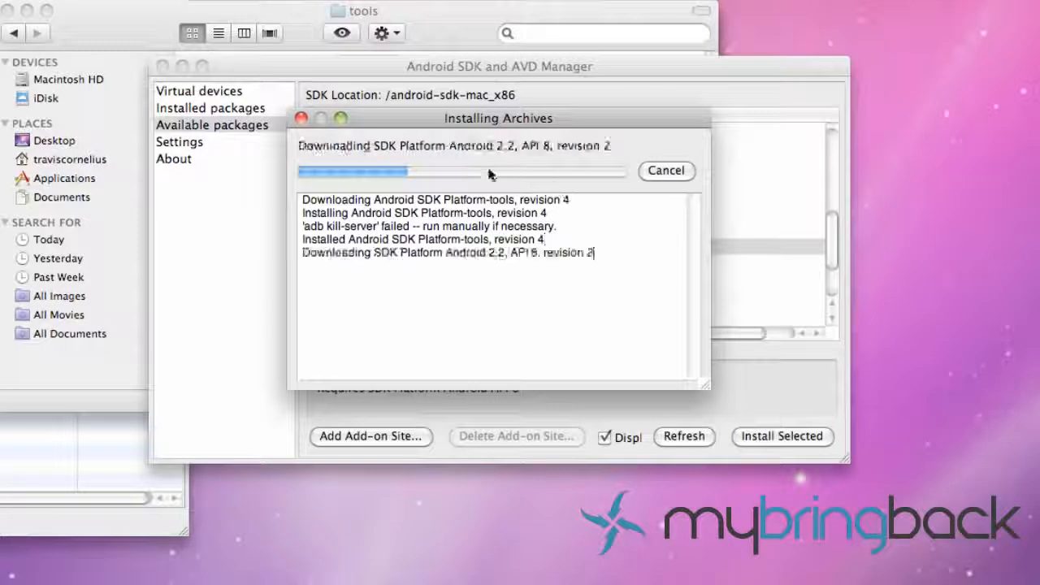
# Move the Installing Archives window aside during the download, agree to restart ADB and close the installation log
pyautogui.moveTo(412, 116); pyautogui.dragTo(1039, 131)
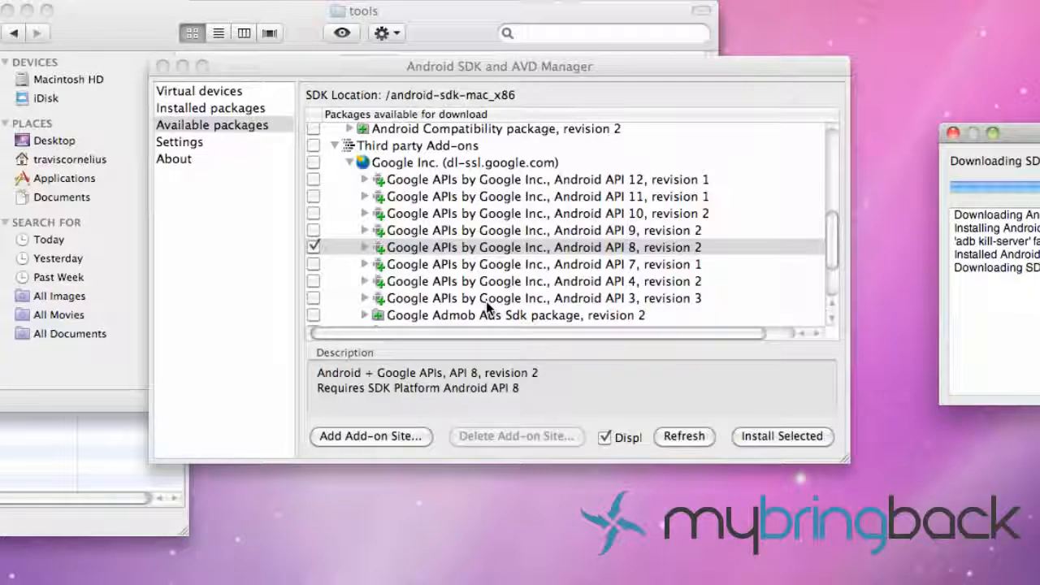
pyautogui.click(615, 299)
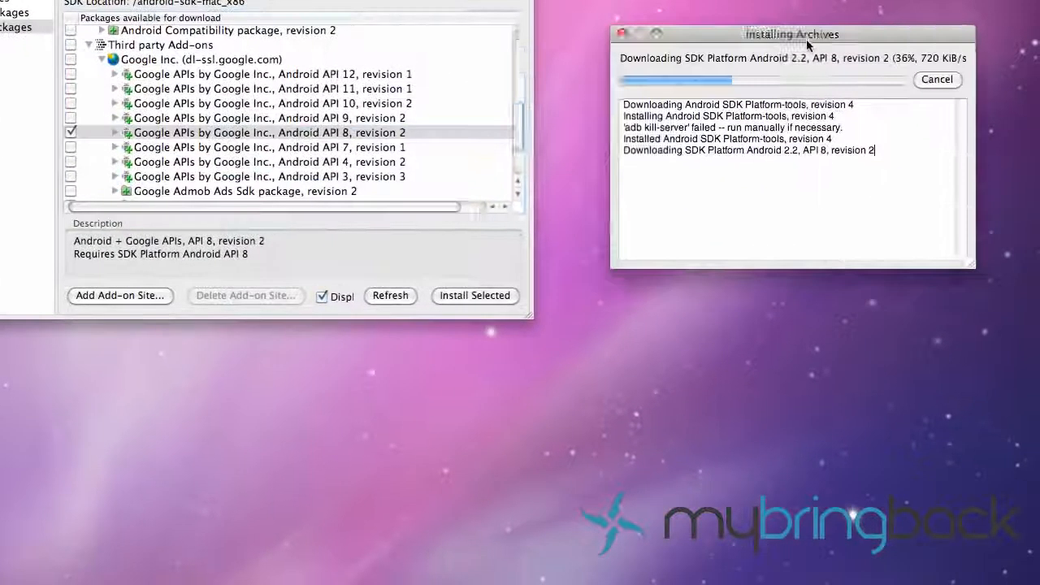
pyautogui.moveTo(994, 94); pyautogui.dragTo(434, 252)
pyautogui.moveTo(296, 195); pyautogui.dragTo(258, 72)
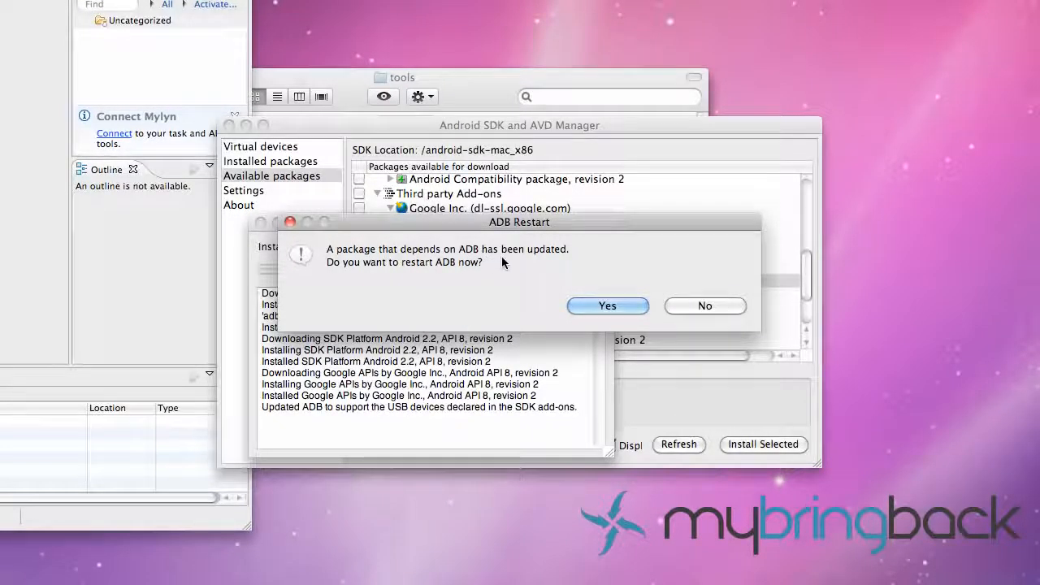
pyautogui.click(605, 309)
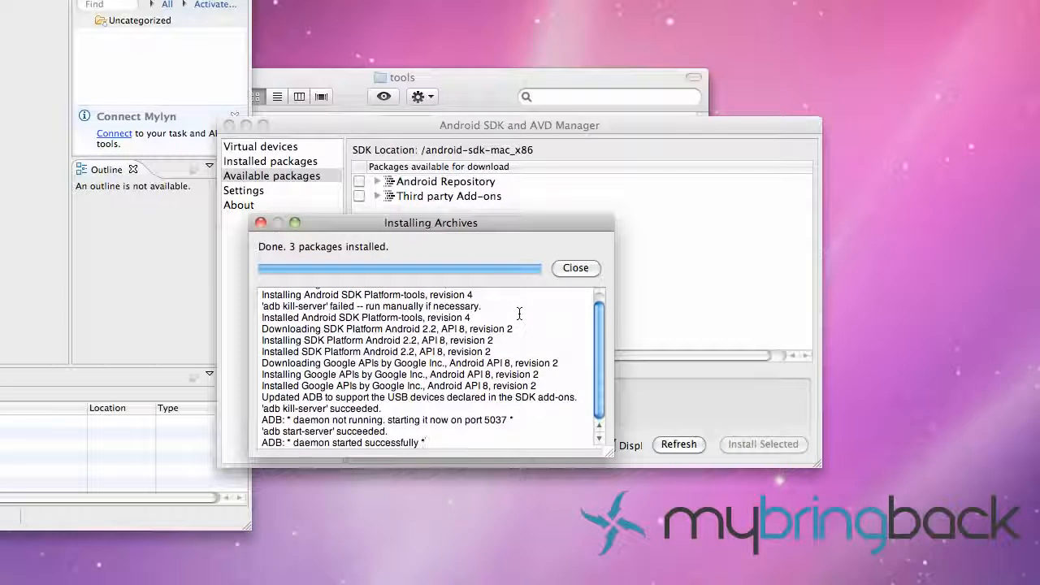
pyautogui.click(260, 224)
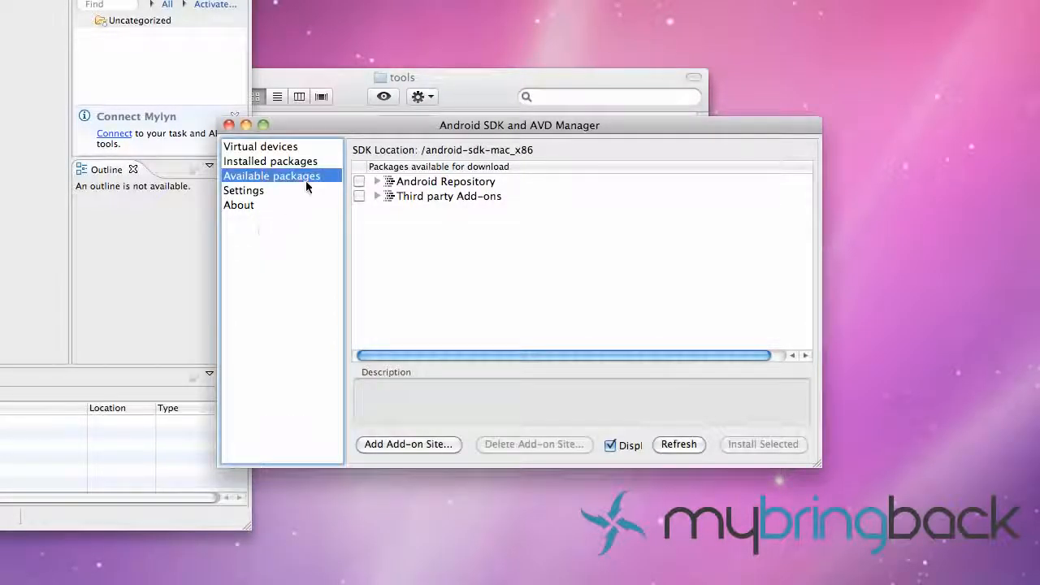
# Start a new Android virtual device named DroidX with the target Android 2.2 - API Level 8
pyautogui.click(282, 149)
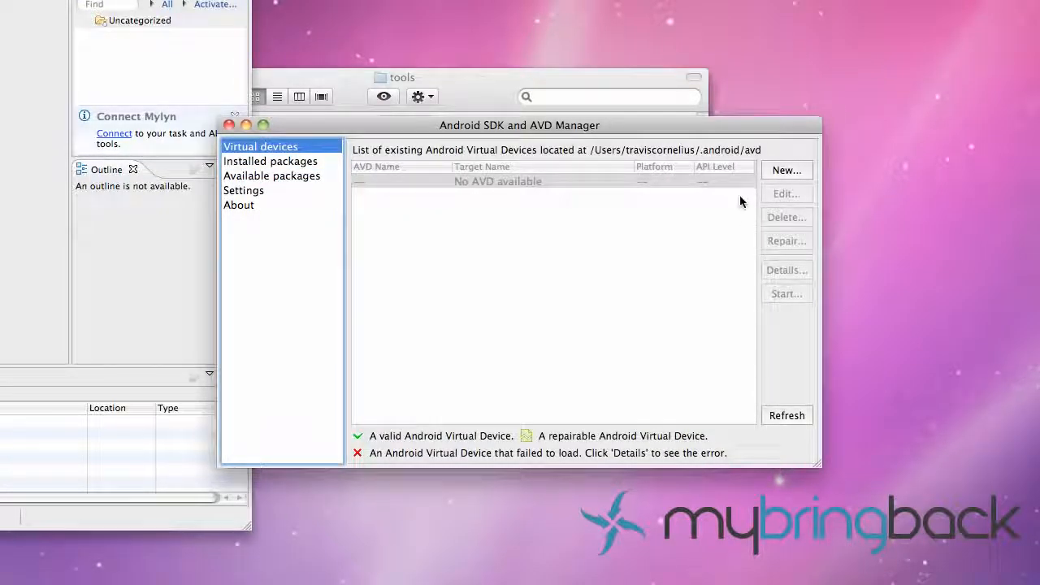
pyautogui.click(783, 170)
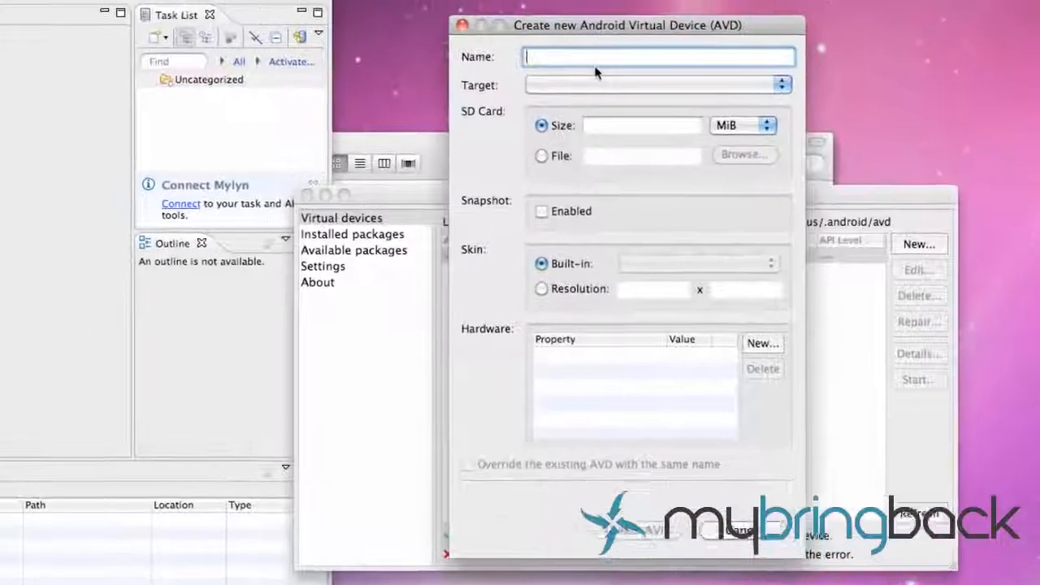
pyautogui.write('DroidX')
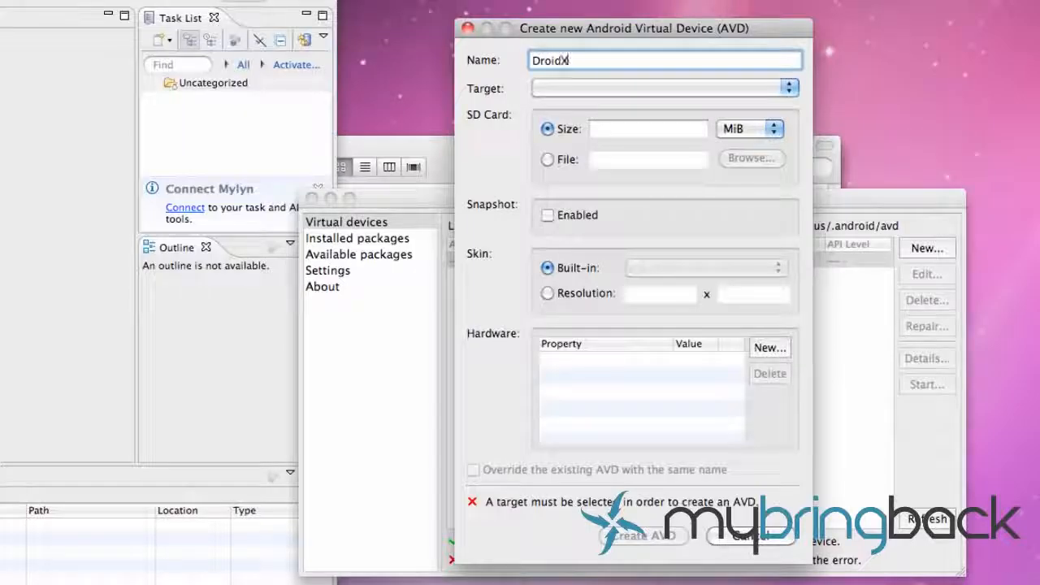
pyautogui.click(706, 89)
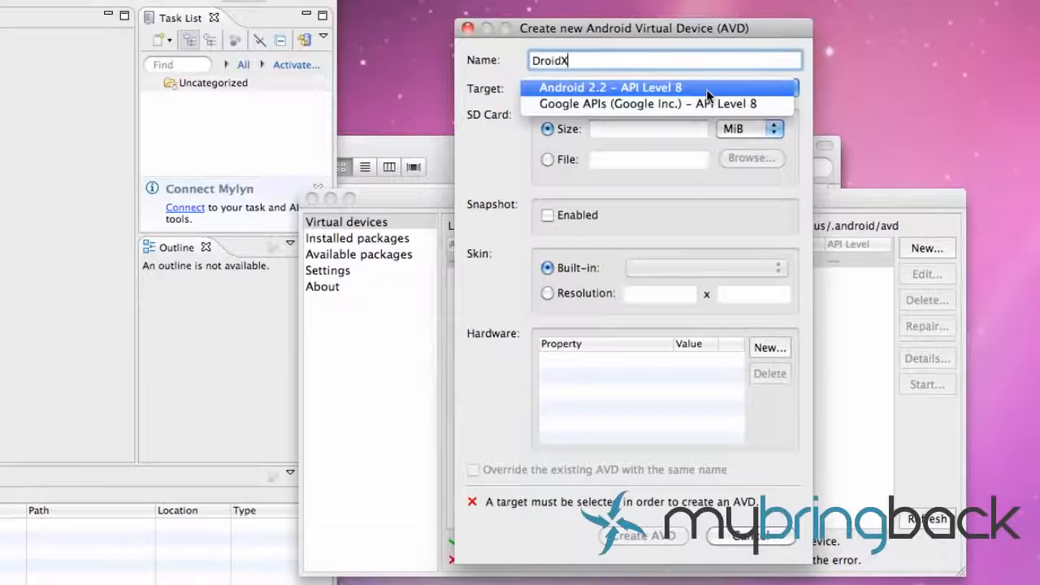
pyautogui.click(621, 91)
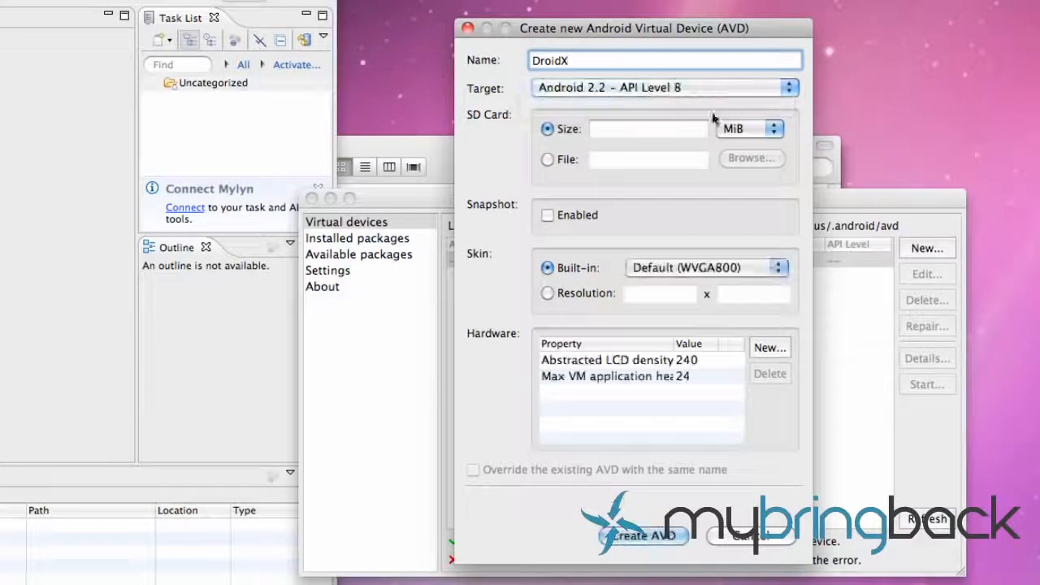
# Give the virtual device a 100 MiB SD card, create the AVD and dismiss the result message
pyautogui.click(666, 129)
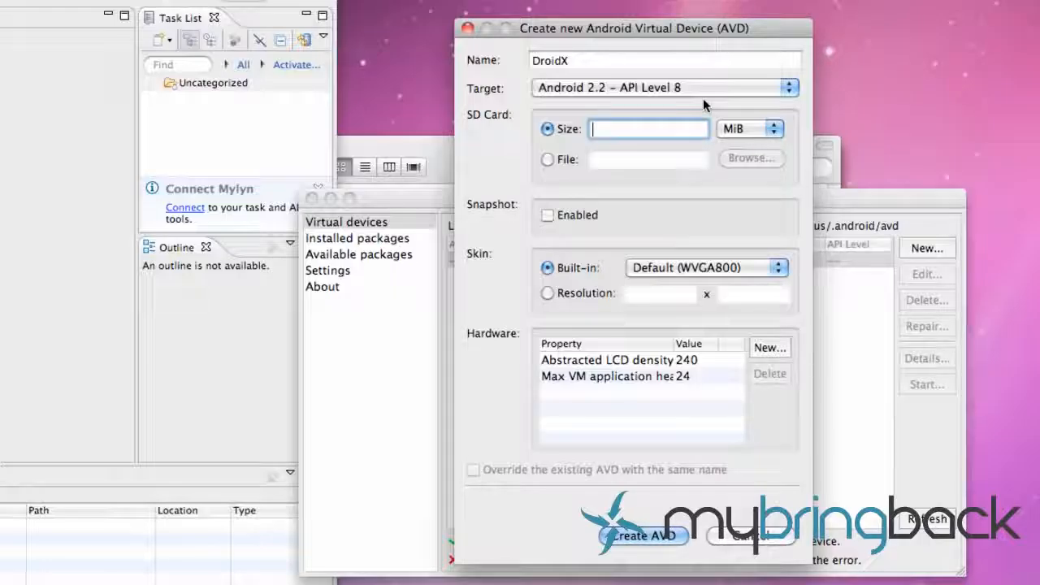
pyautogui.write('100')
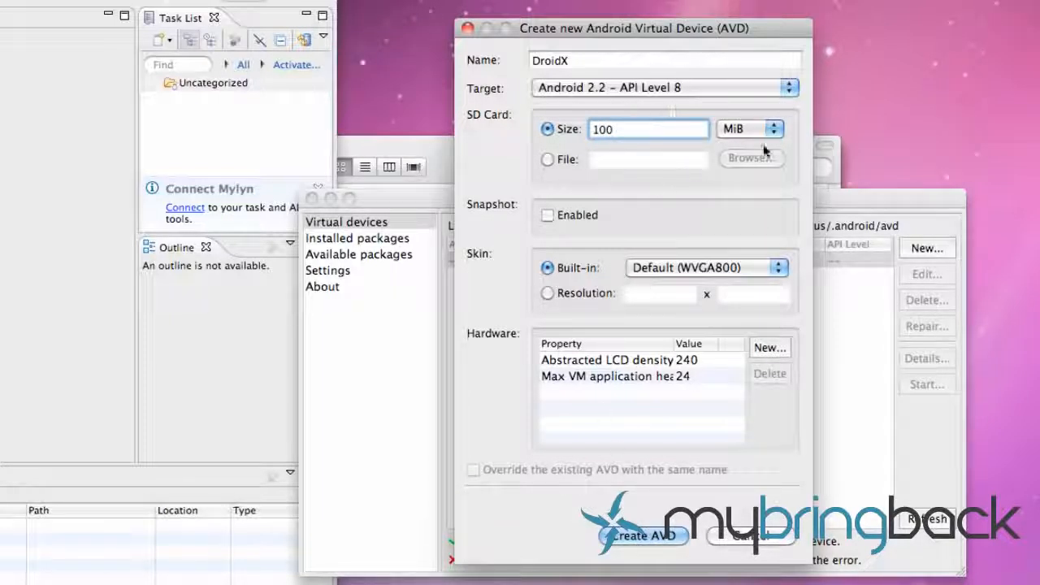
pyautogui.click(626, 534)
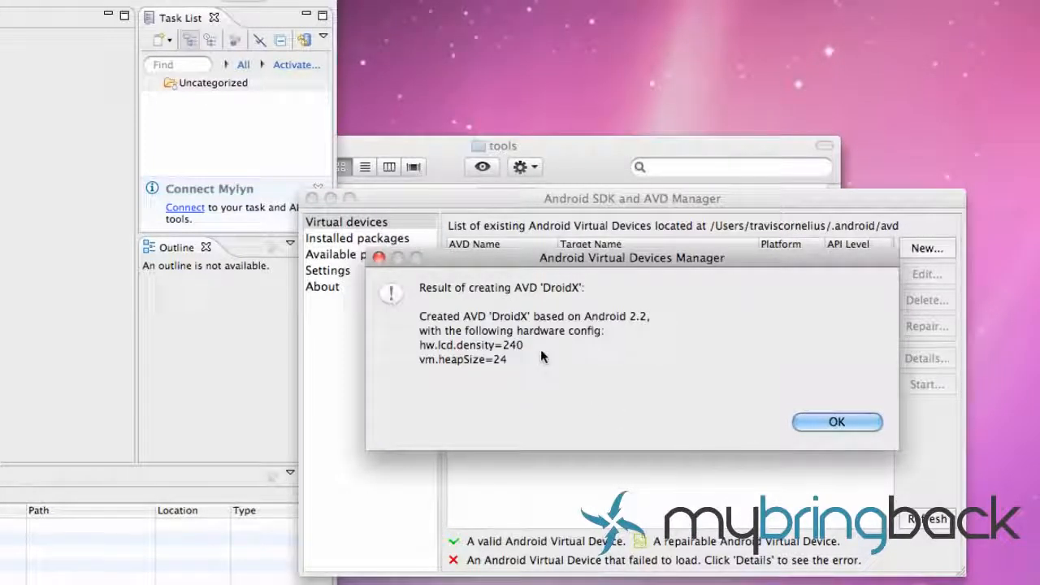
pyautogui.click(850, 425)
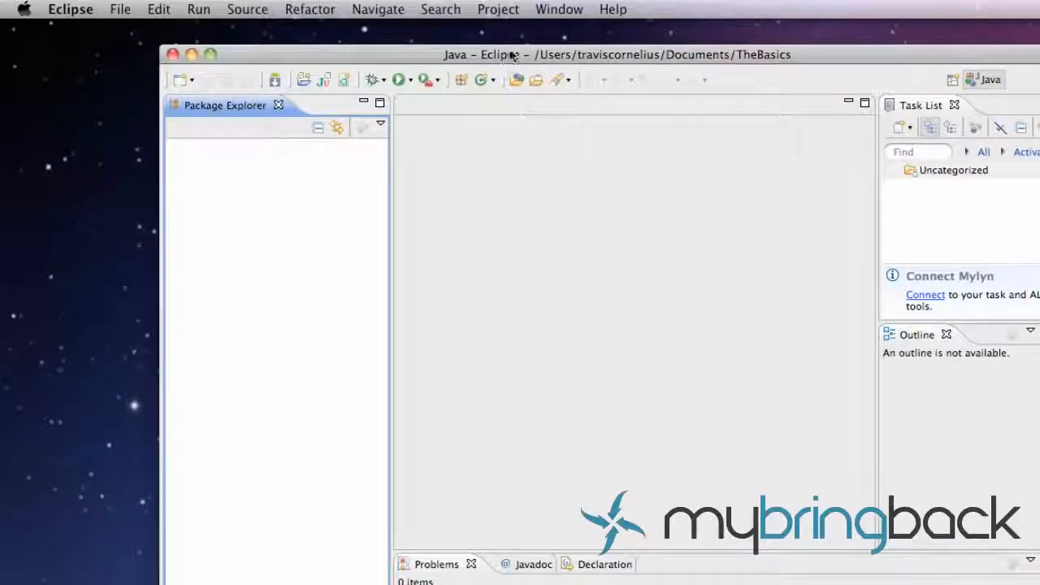
# Reposition the Eclipse window and try to open the Android SDK and AVD Manager from within Eclipse
pyautogui.moveTo(501, 55); pyautogui.dragTo(574, 250)
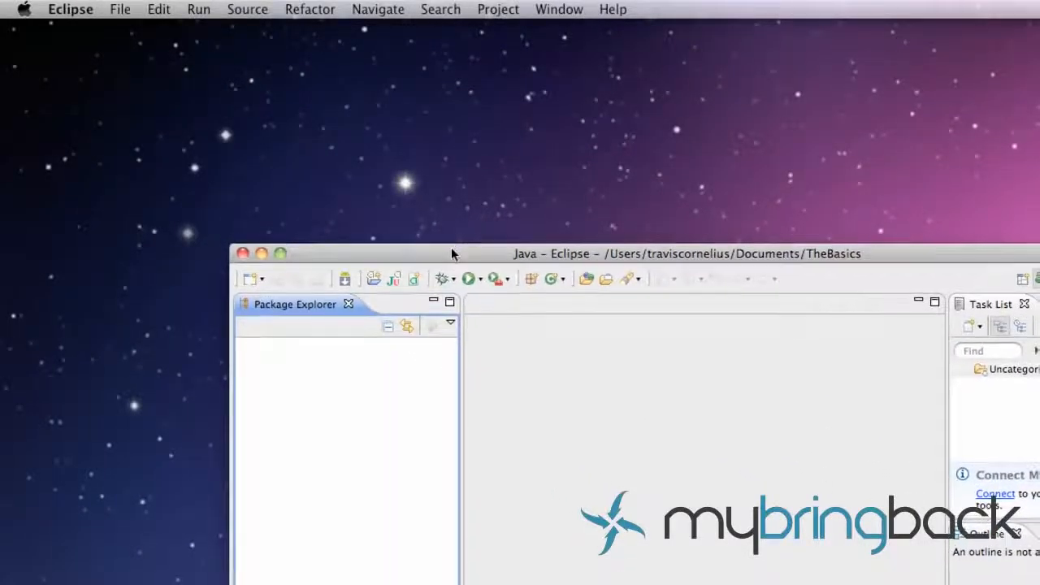
pyautogui.moveTo(451, 247); pyautogui.dragTo(416, 174)
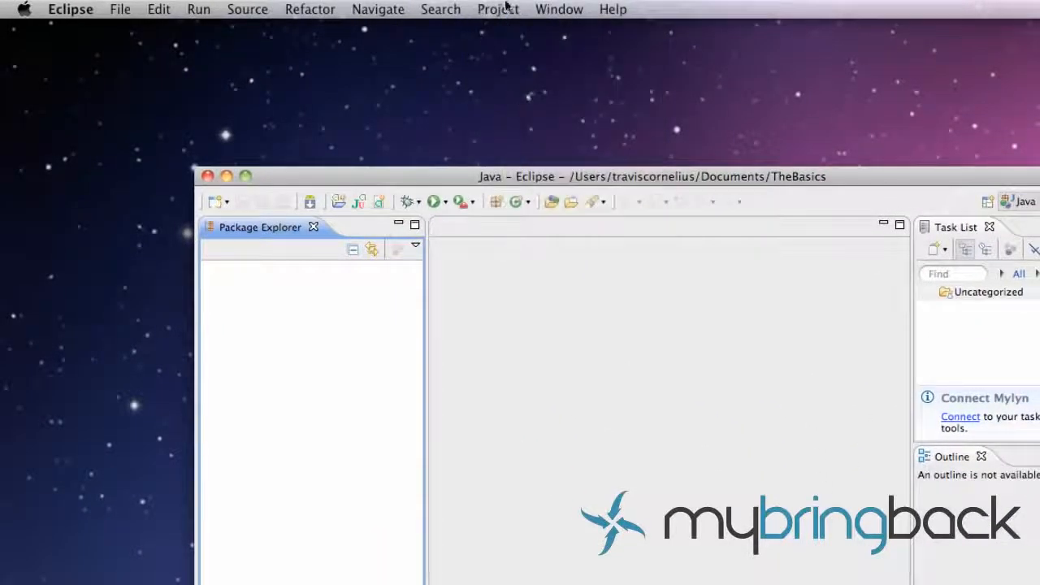
pyautogui.click(554, 9)
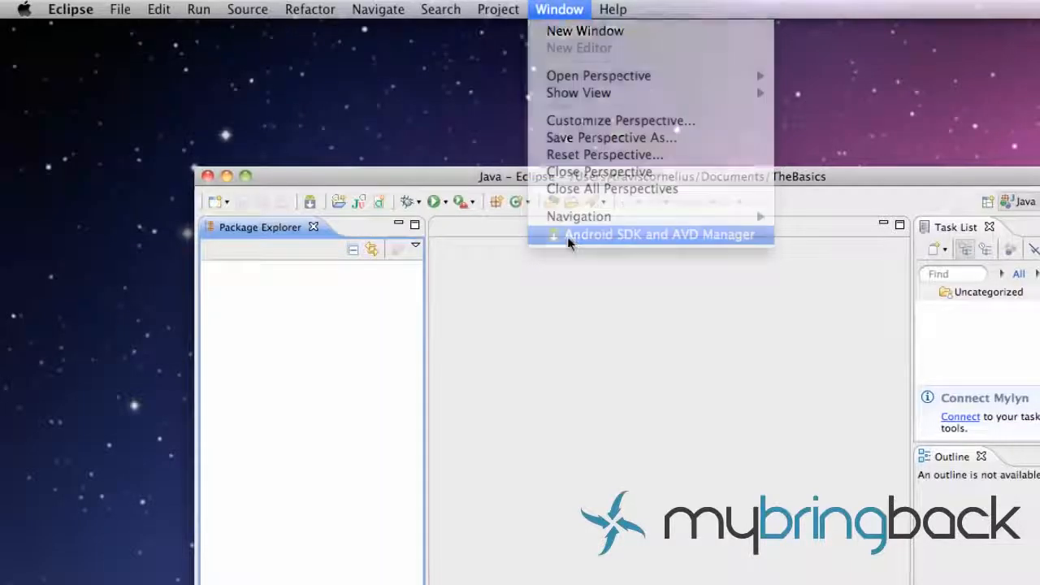
pyautogui.click(568, 235)
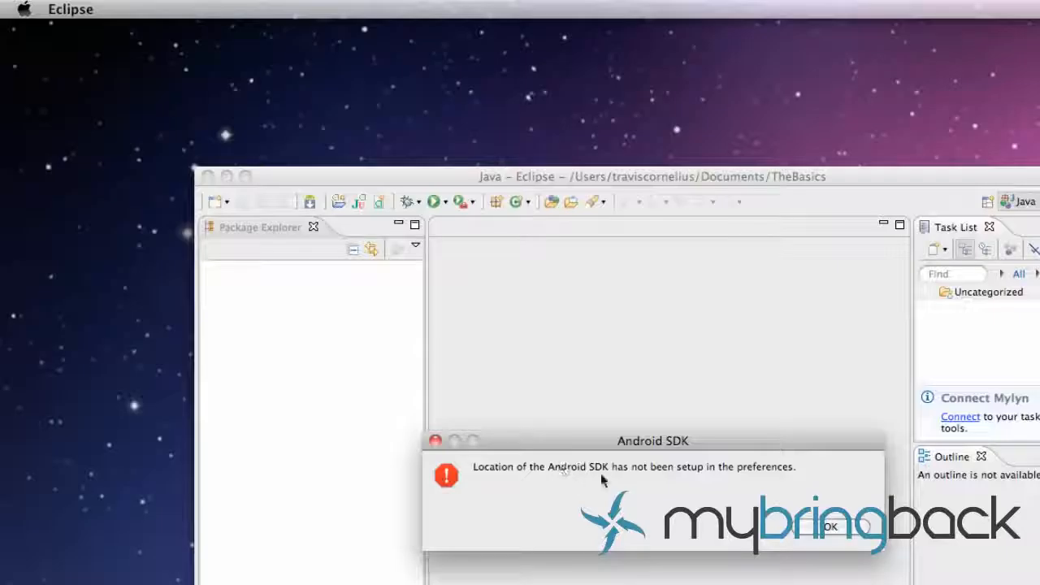
pyautogui.click(829, 526)
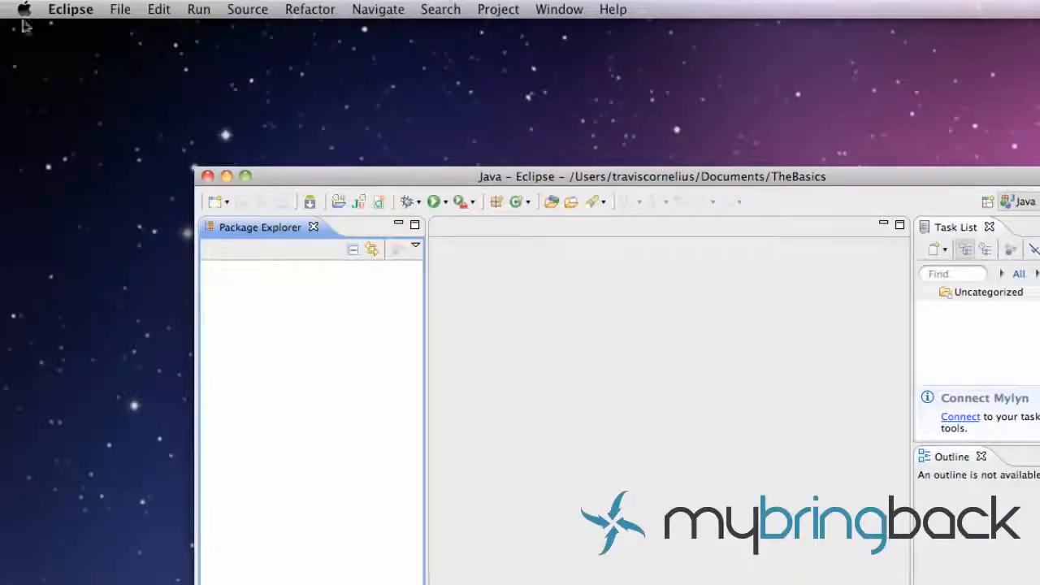
# Open the Android page of the Eclipse preferences
pyautogui.click(75, 11)
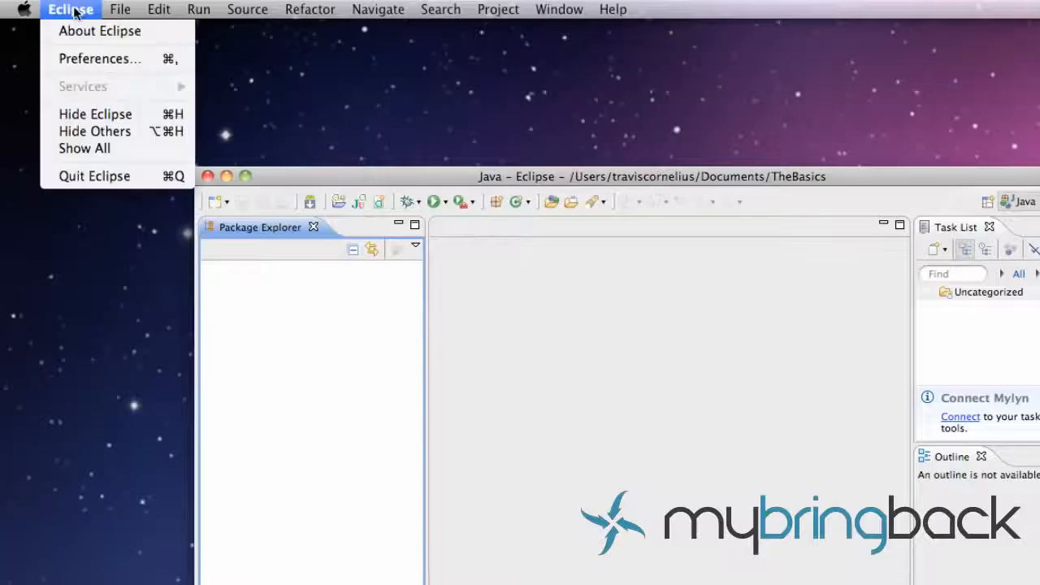
pyautogui.click(88, 59)
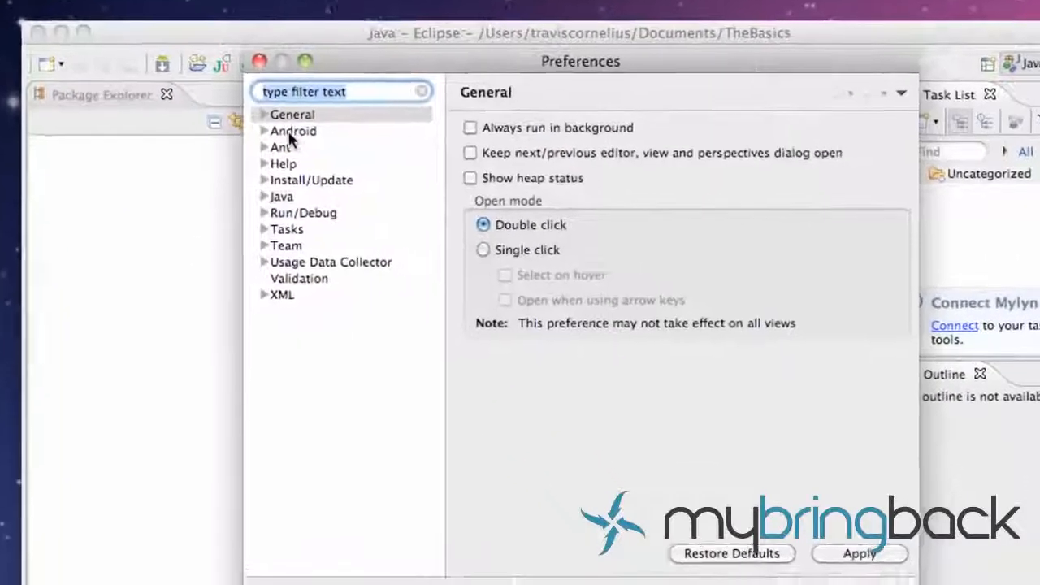
pyautogui.click(403, 241)
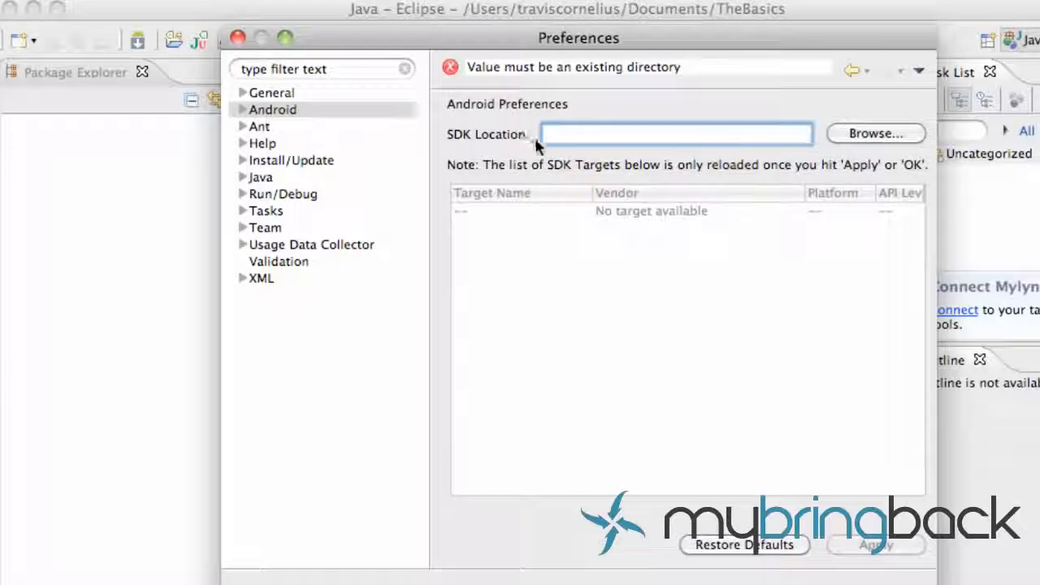
# Set the SDK Location to the android-sdk-mac_x86 folder on Macintosh HD and apply it to load the SDK targets
pyautogui.click(871, 134)
pyautogui.click(371, 133)
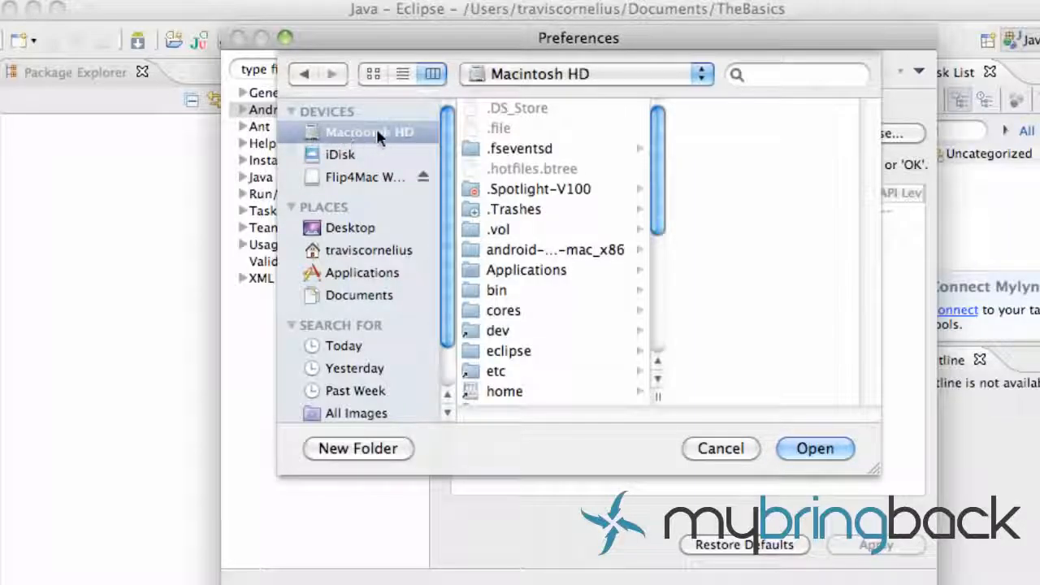
pyautogui.moveTo(656, 158)
pyautogui.mouseDown()
pyautogui.moveTo(656, 199)
pyautogui.moveTo(645, 209)
pyautogui.moveTo(669, 265)
pyautogui.moveTo(664, 290)
pyautogui.moveTo(653, 242)
pyautogui.moveTo(663, 158)
pyautogui.mouseUp()
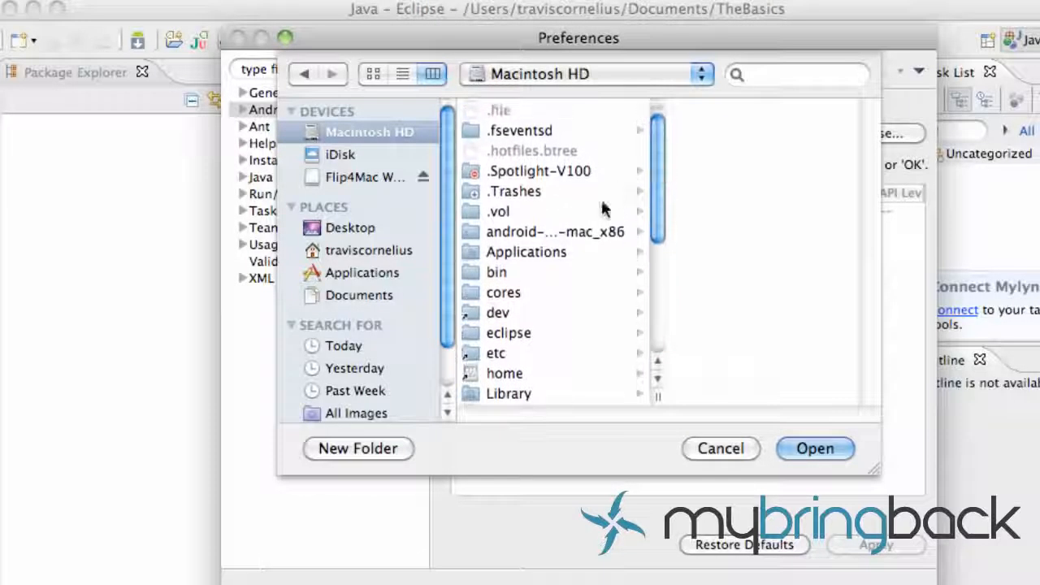
pyautogui.click(540, 234)
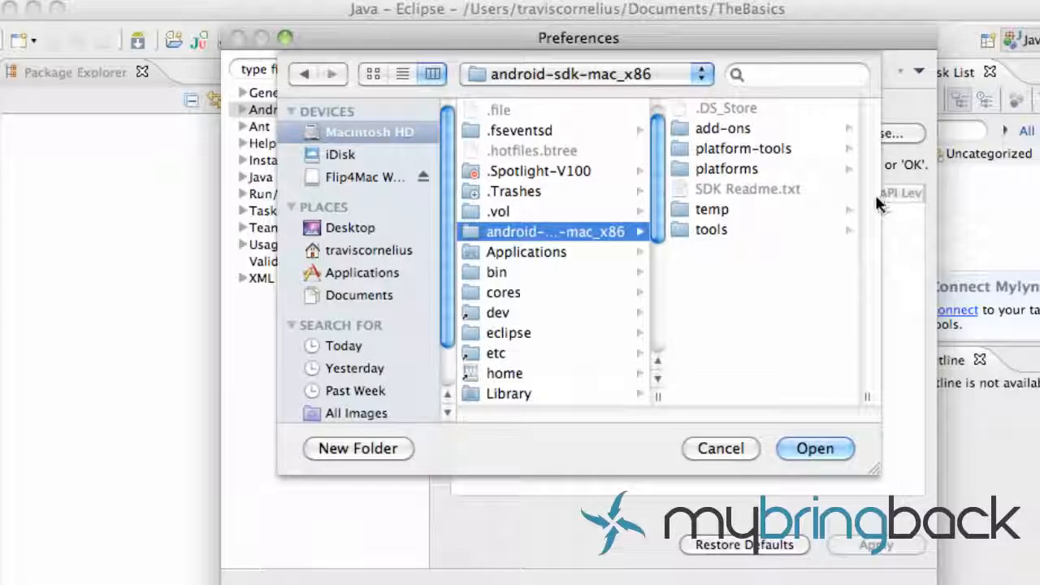
pyautogui.moveTo(875, 471); pyautogui.dragTo(937, 474)
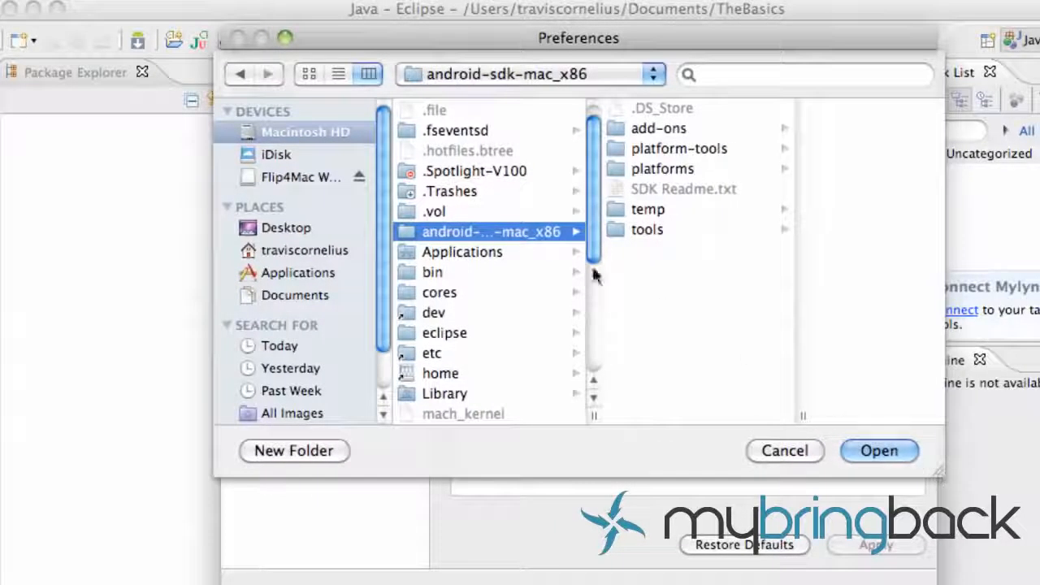
pyautogui.click(882, 449)
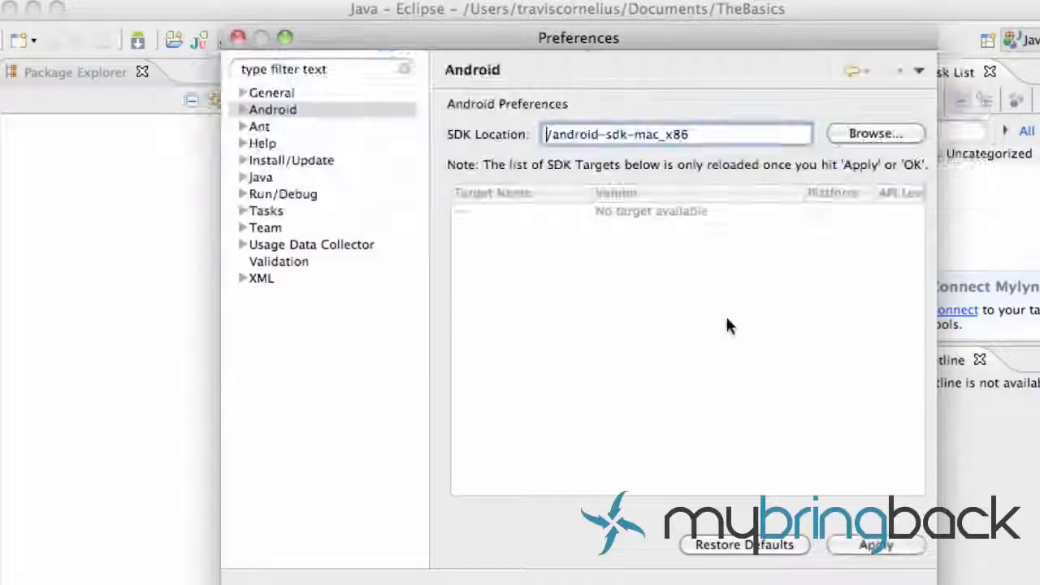
pyautogui.click(876, 546)
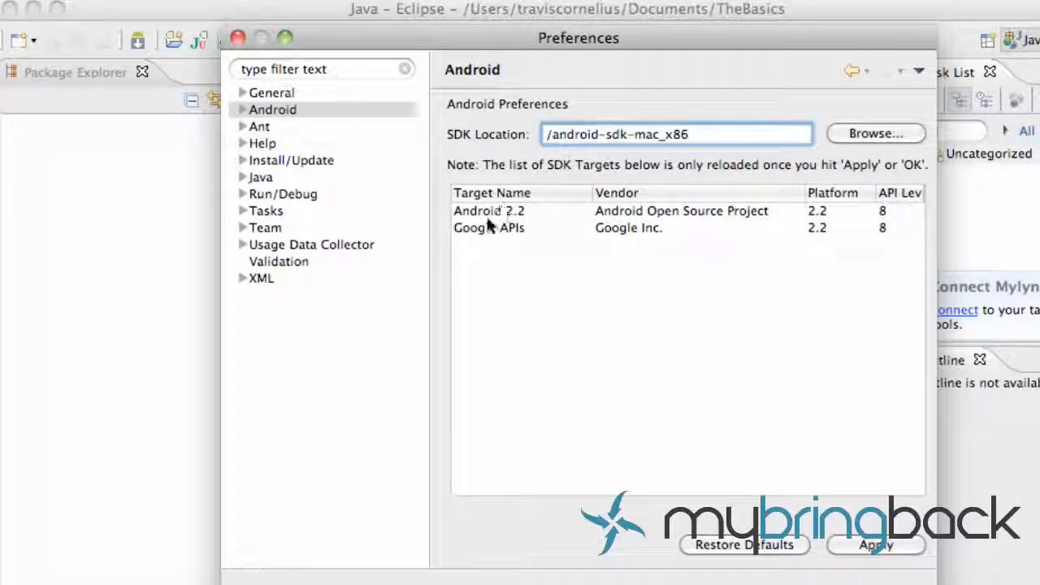
# Select the Android 2.2 target to check its description and confirm the preferences
pyautogui.click(497, 214)
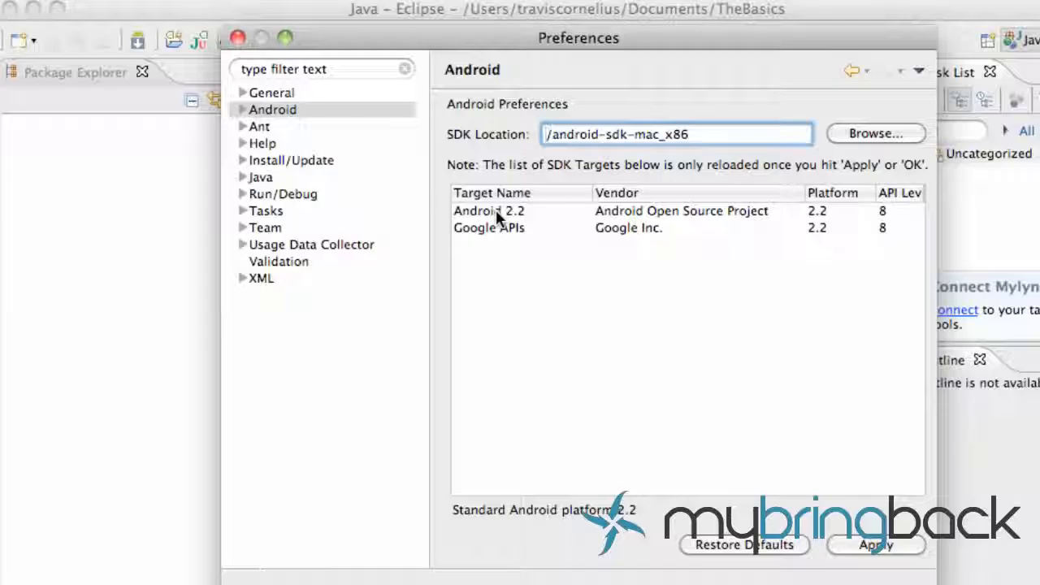
pyautogui.click(510, 216)
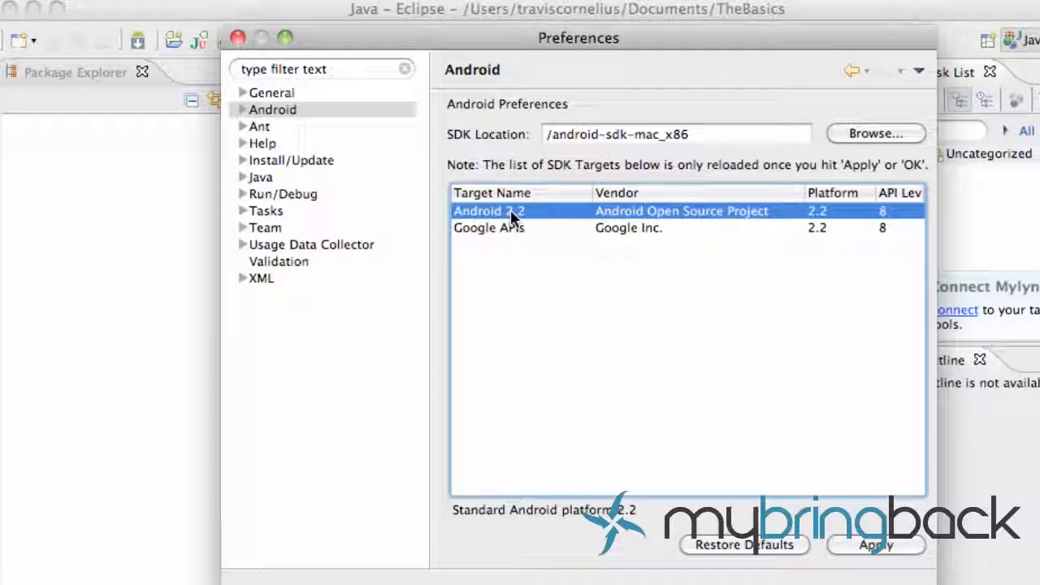
pyautogui.click(917, 581)
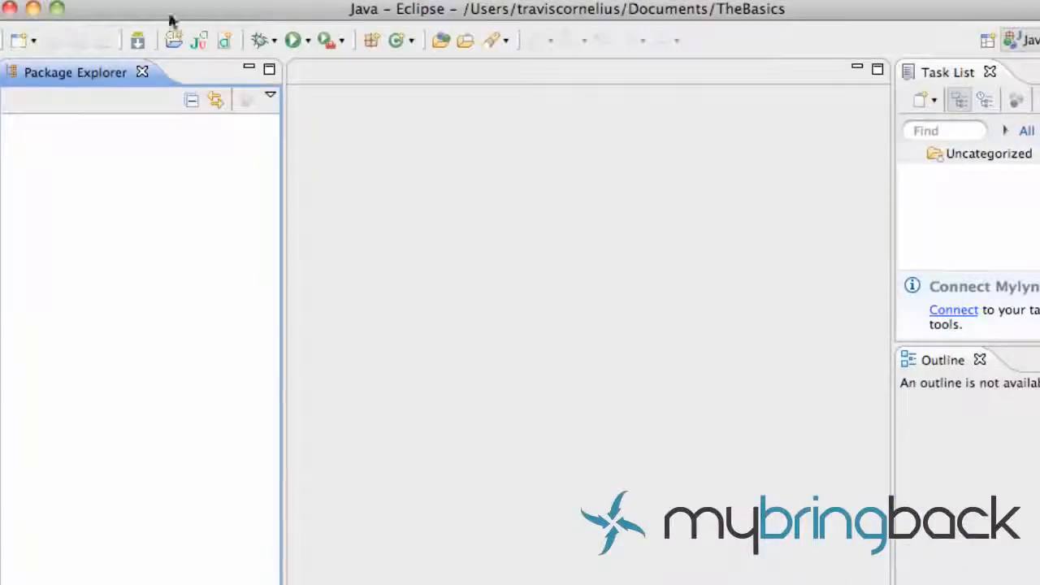